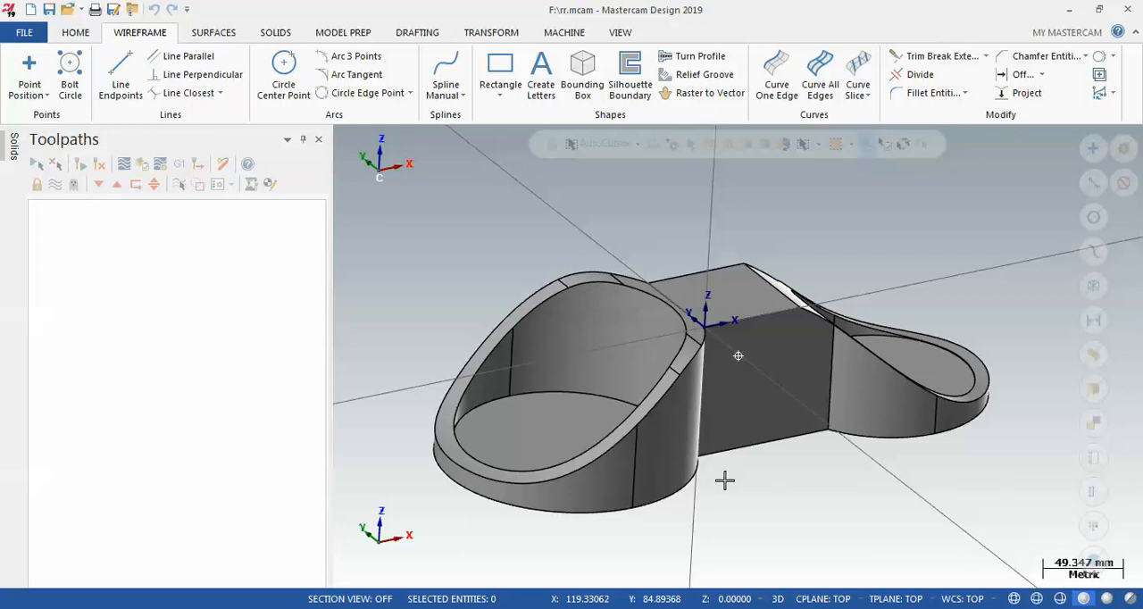
Create a silhouette boundary from the slanted rim faces of the larger cup, keeping the 0.02 tolerances and arc fit
{"action": "middle_click_drag", "start_coordinate": [722, 464], "coordinate": [720, 453]}
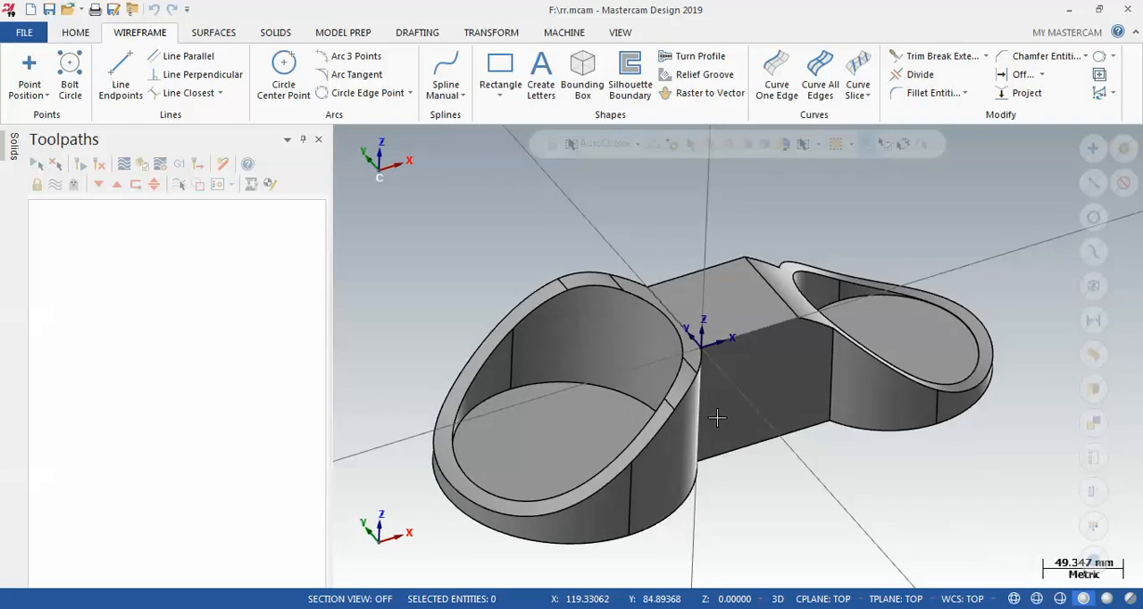
{"action": "left_click", "coordinate": [645, 97]}
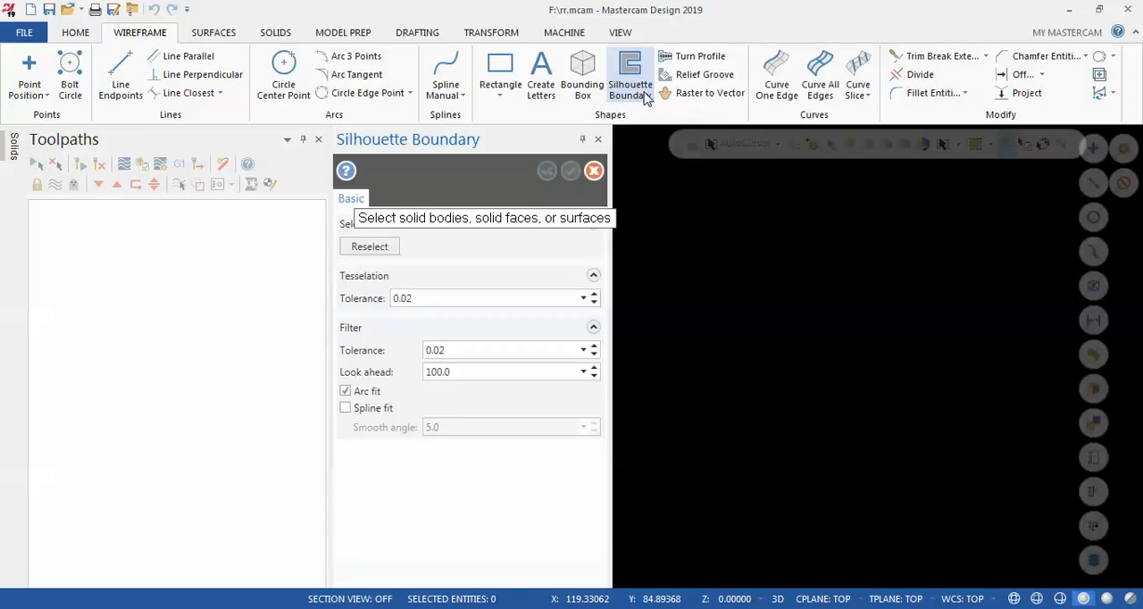
{"action": "scroll", "coordinate": [922, 261], "scroll_direction": "down", "scroll_amount": 1}
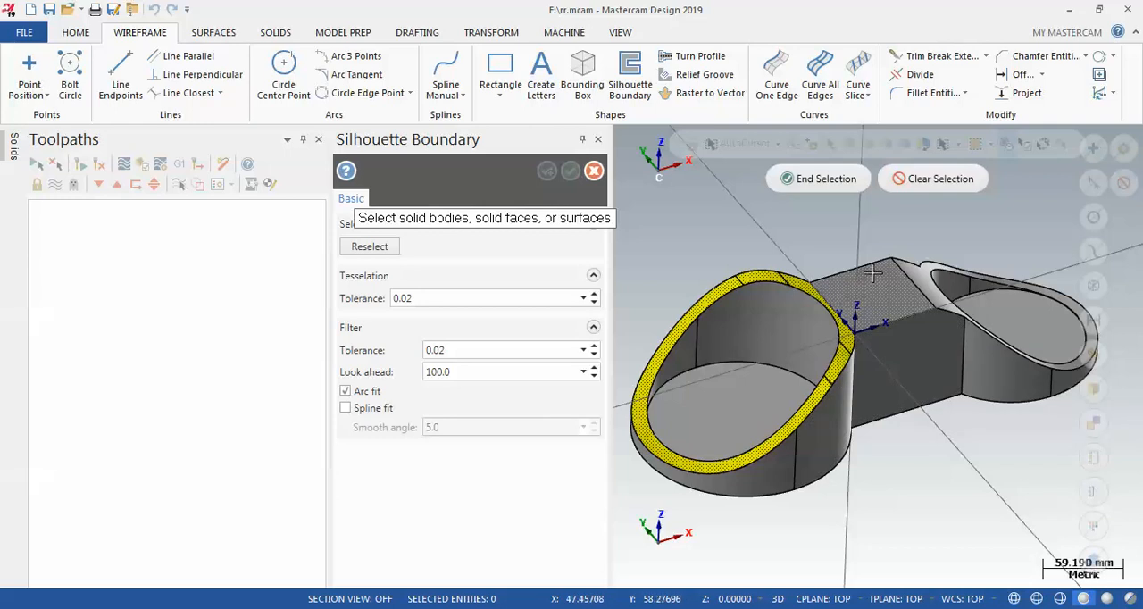
{"action": "left_click", "coordinate": [806, 178]}
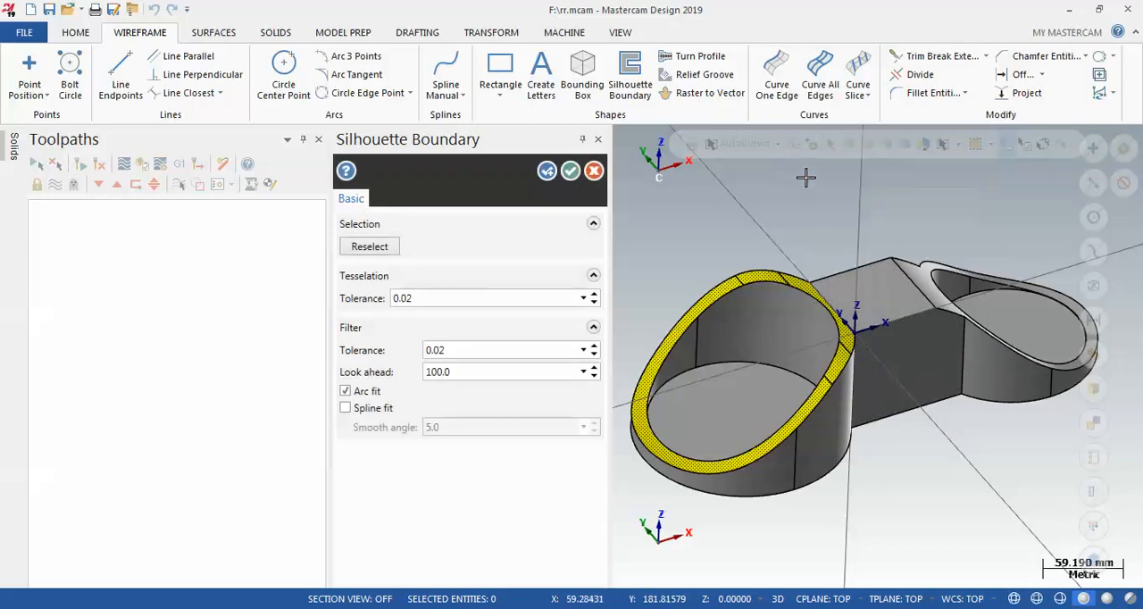
{"action": "left_click", "coordinate": [571, 171]}
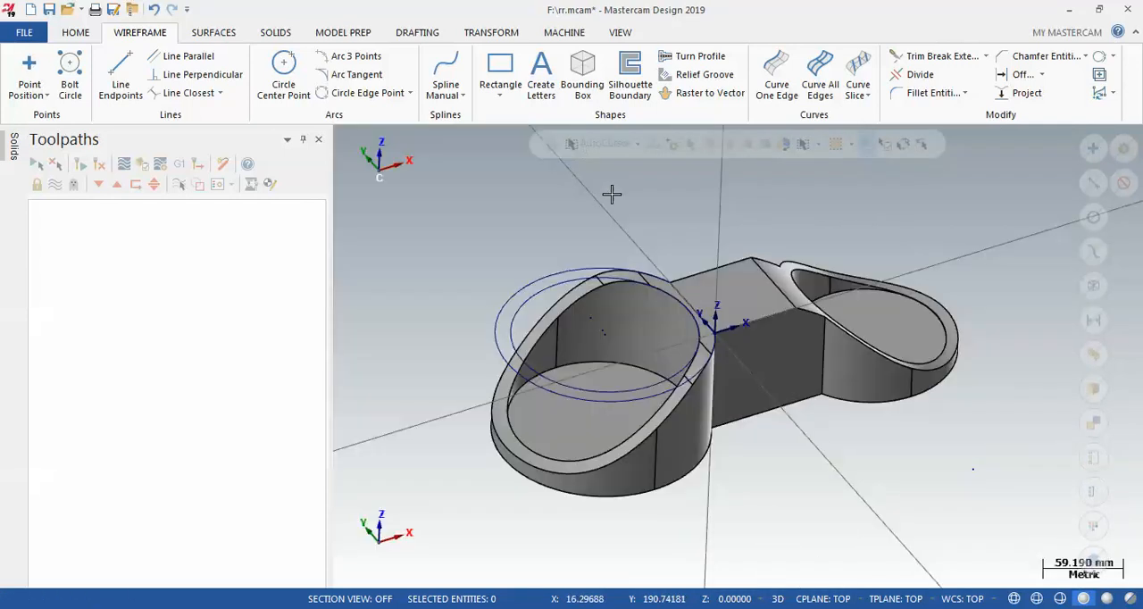
Draw a horizontal line about 27 mm long from the inner boundary curve outward across the outer one
{"action": "scroll", "coordinate": [531, 322], "scroll_direction": "up", "scroll_amount": 3}
{"action": "mouse_move", "coordinate": [531, 315]}
{"action": "middle_mouse_down"}
{"action": "mouse_move", "coordinate": [515, 298]}
{"action": "mouse_move", "coordinate": [512, 316]}
{"action": "middle_mouse_up"}
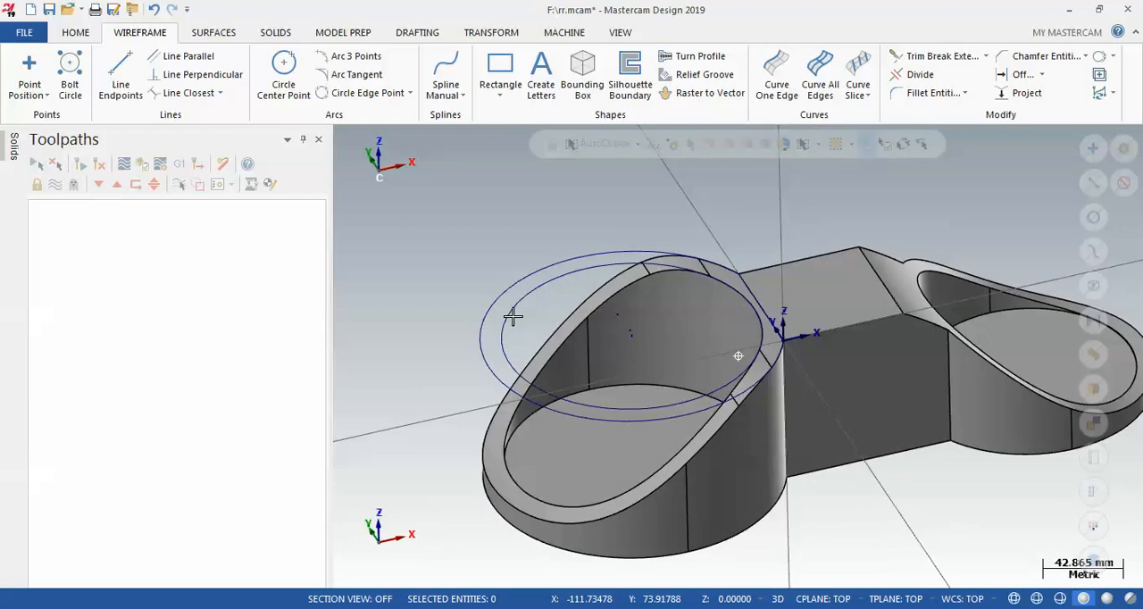
{"action": "scroll", "coordinate": [511, 316], "scroll_direction": "up", "scroll_amount": 1}
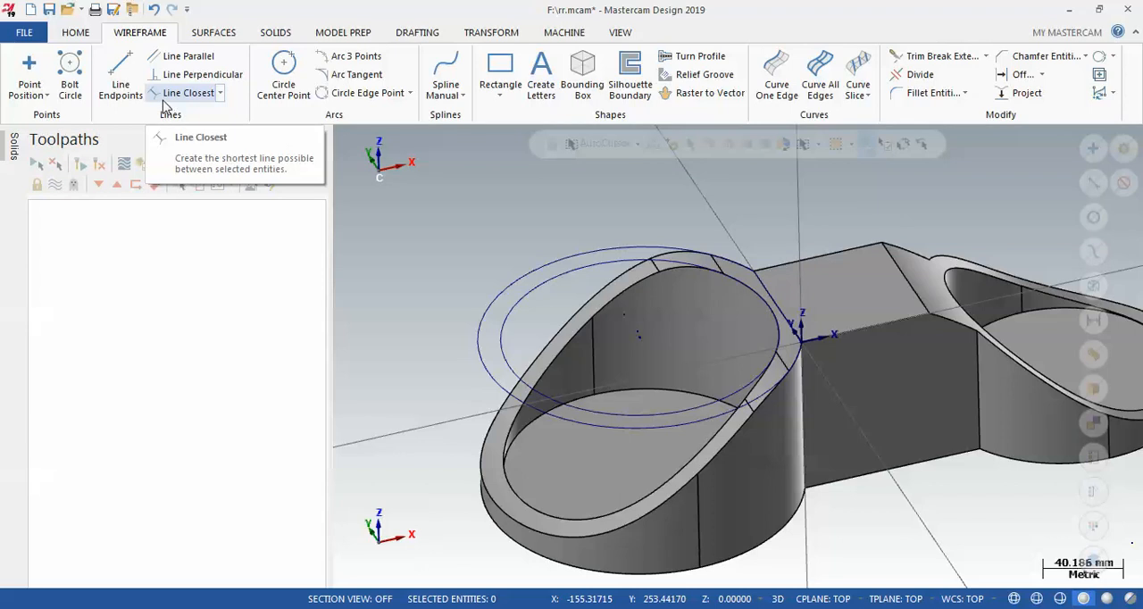
{"action": "left_click", "coordinate": [115, 73]}
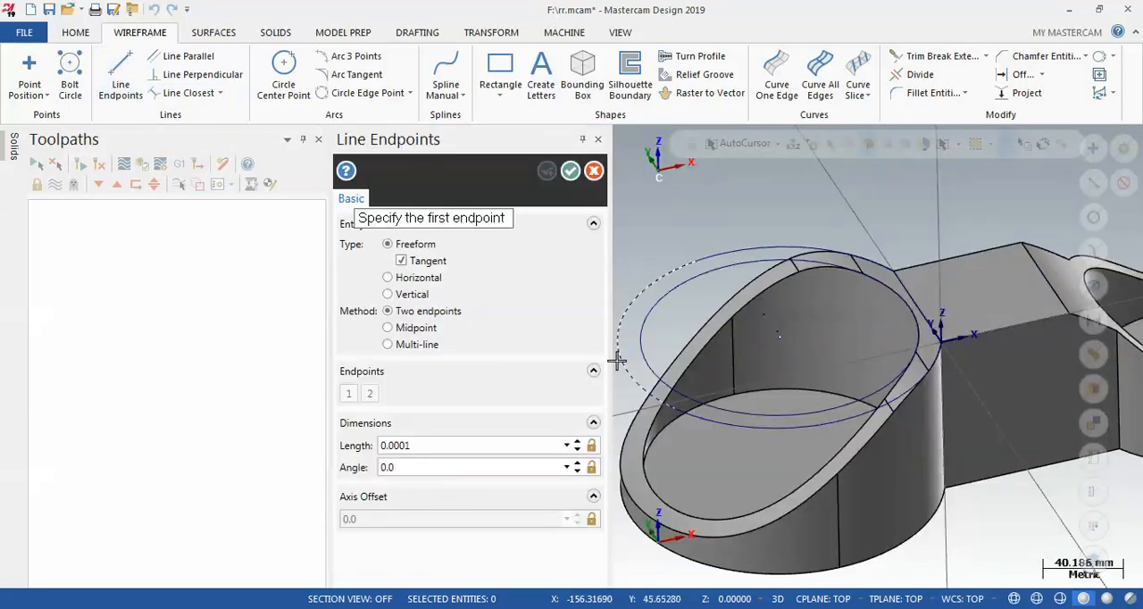
{"action": "left_click", "coordinate": [650, 366]}
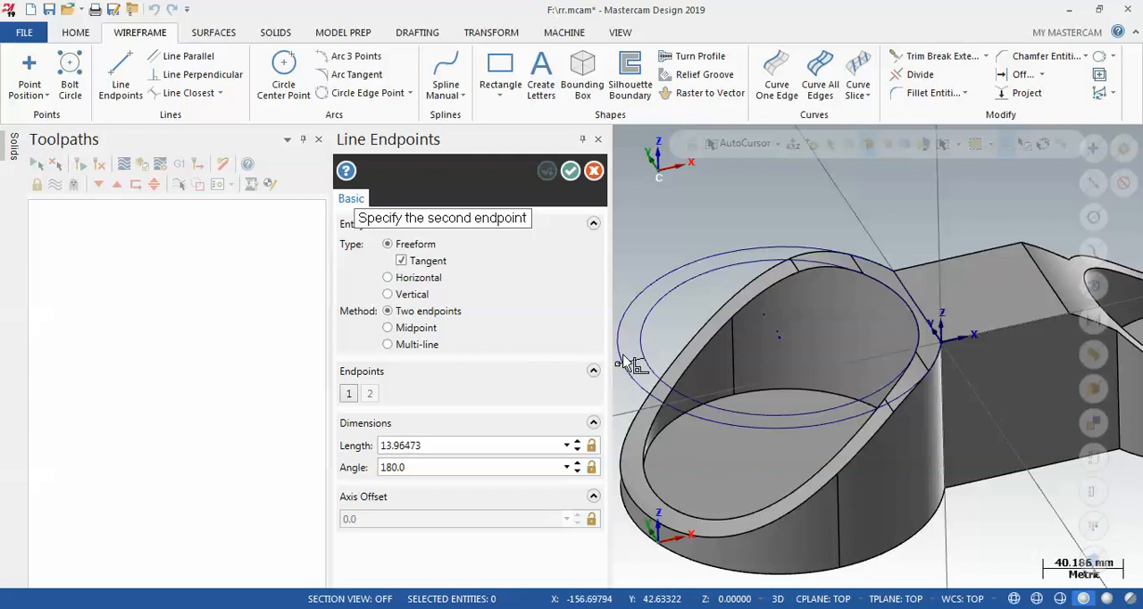
{"action": "scroll", "coordinate": [702, 369], "scroll_direction": "down", "scroll_amount": 2}
{"action": "scroll", "coordinate": [726, 365], "scroll_direction": "up", "scroll_amount": 3}
{"action": "scroll", "coordinate": [791, 365], "scroll_direction": "down", "scroll_amount": 3}
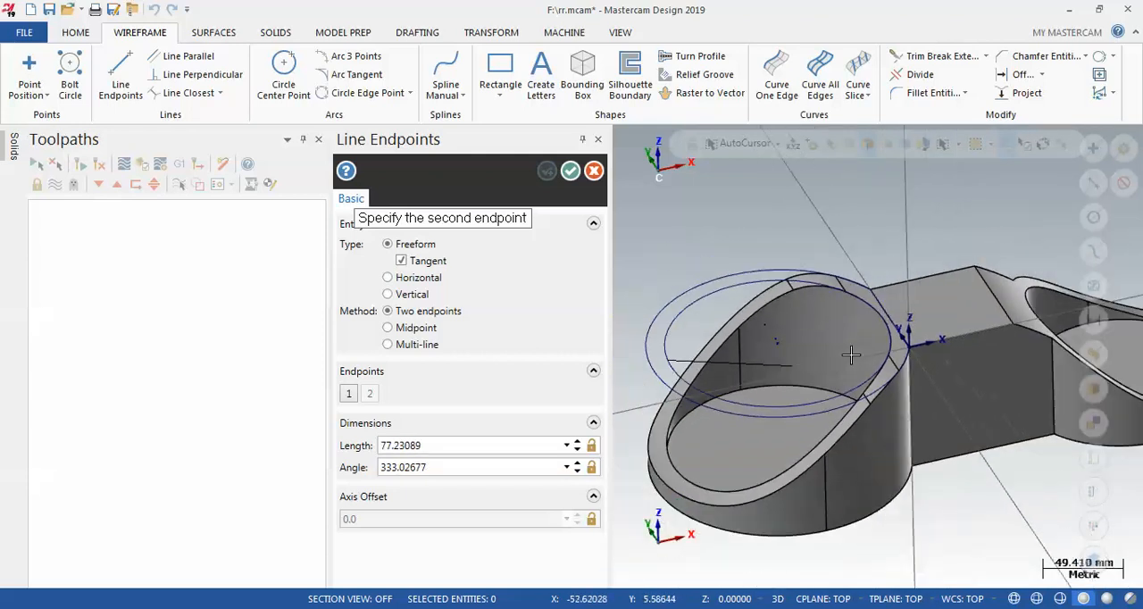
{"action": "scroll", "coordinate": [916, 364], "scroll_direction": "down", "scroll_amount": 3}
{"action": "scroll", "coordinate": [752, 370], "scroll_direction": "up", "scroll_amount": 3}
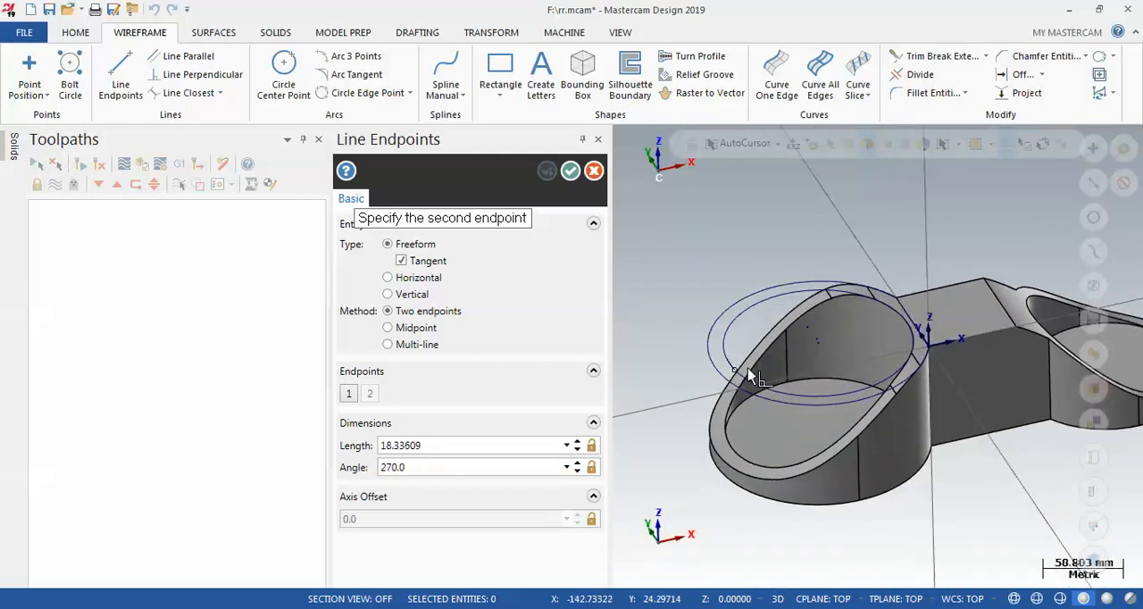
{"action": "left_click", "coordinate": [680, 362]}
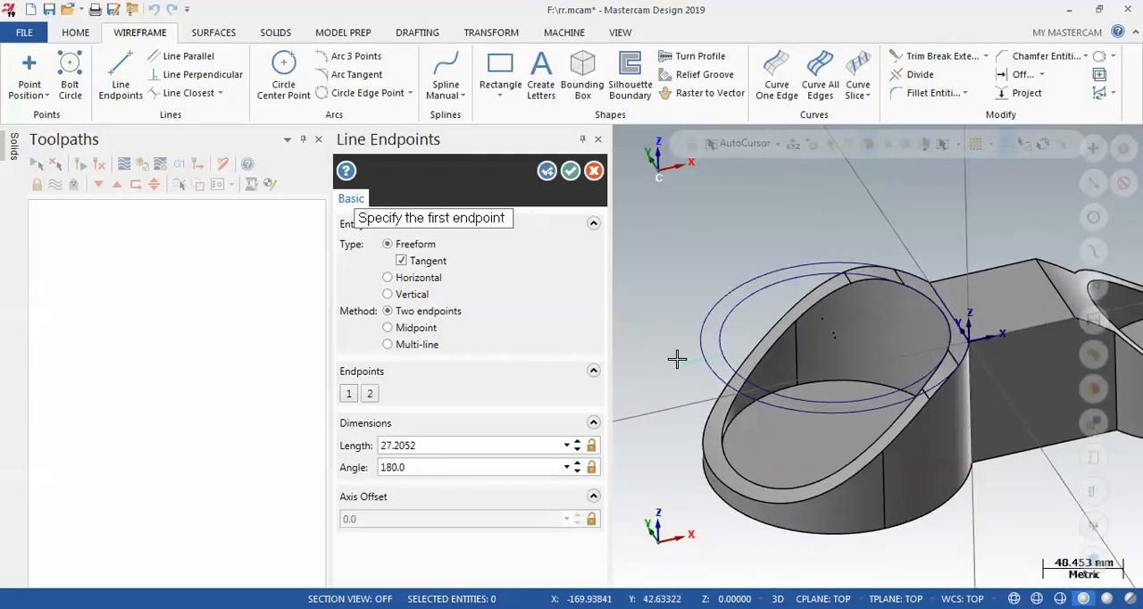
{"action": "left_click", "coordinate": [569, 171]}
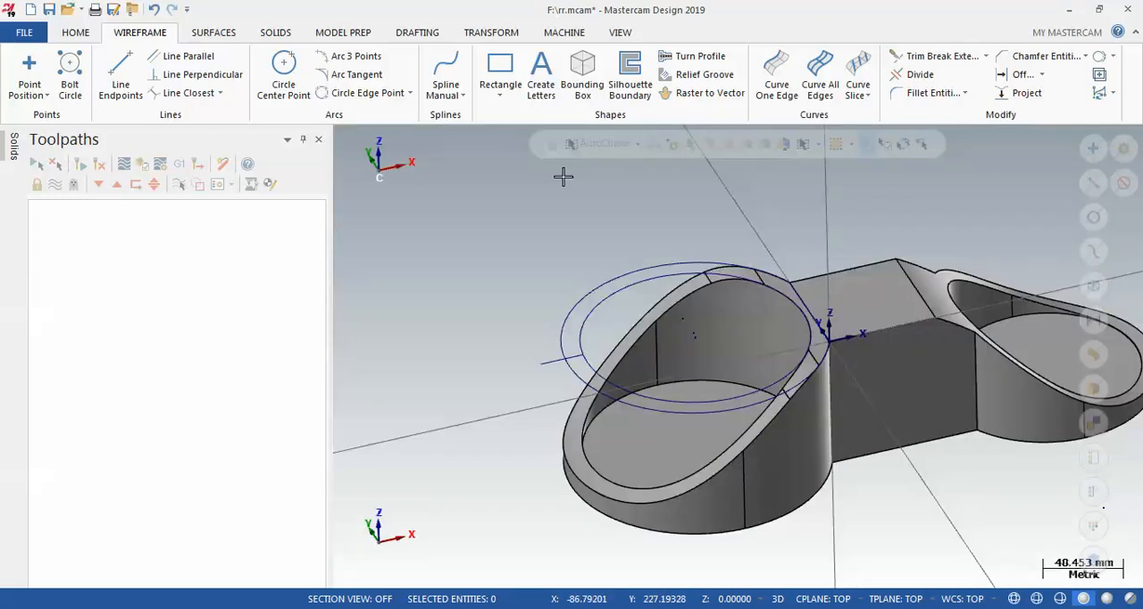
Break the inner and outer boundary curves where they meet the short line, using the Auto break method
{"action": "scroll", "coordinate": [558, 351], "scroll_direction": "up", "scroll_amount": 5}
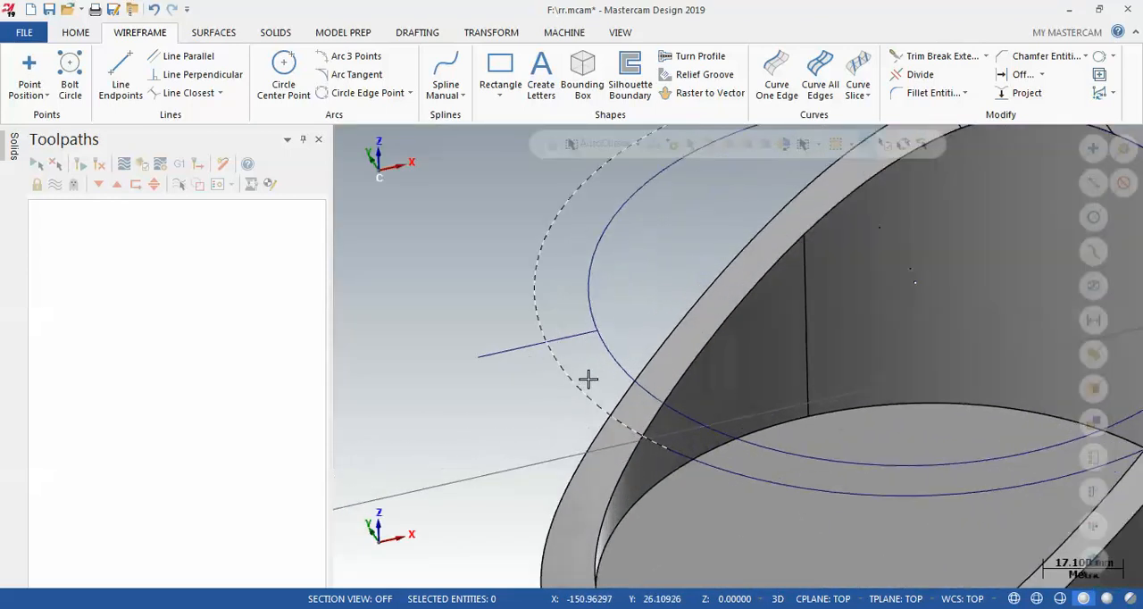
{"action": "scroll", "coordinate": [588, 378], "scroll_direction": "up", "scroll_amount": 2}
{"action": "left_click", "coordinate": [922, 58]}
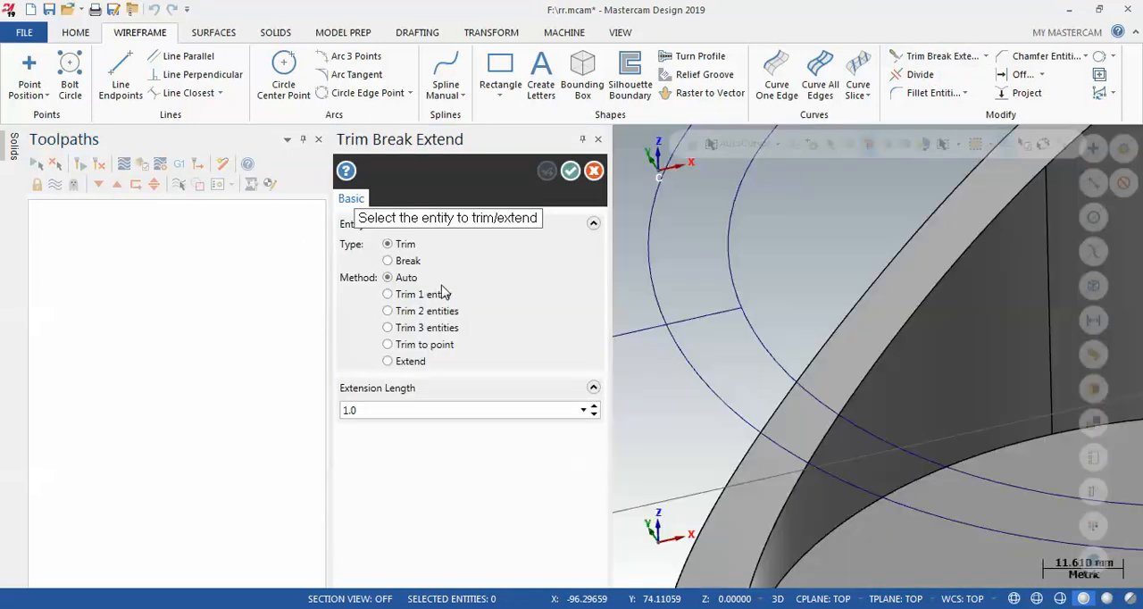
{"action": "left_click", "coordinate": [407, 261]}
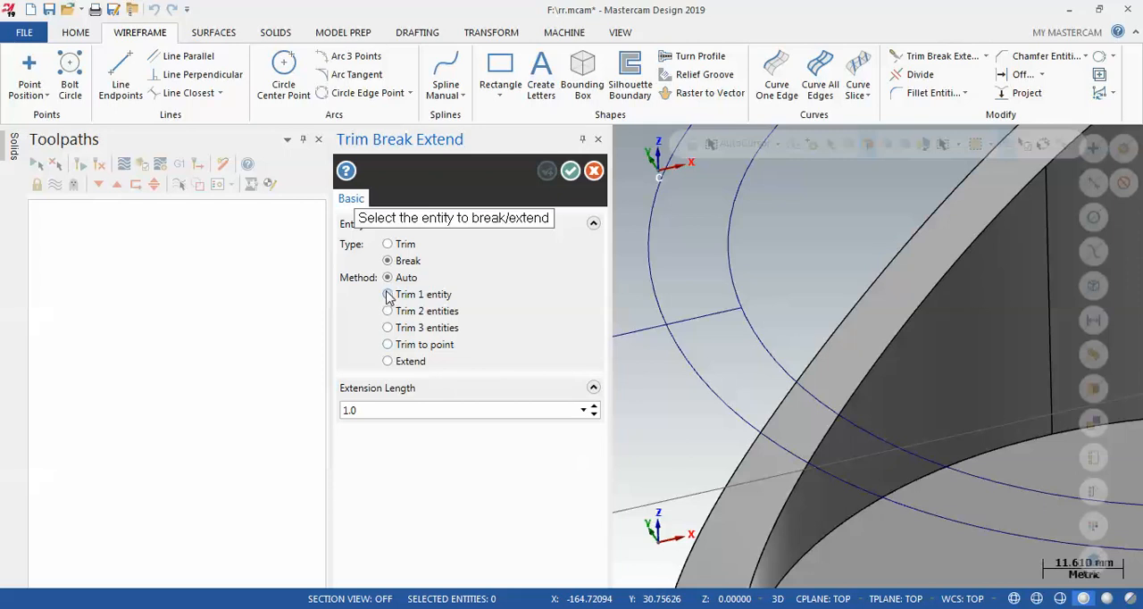
{"action": "mouse_move", "coordinate": [388, 297]}
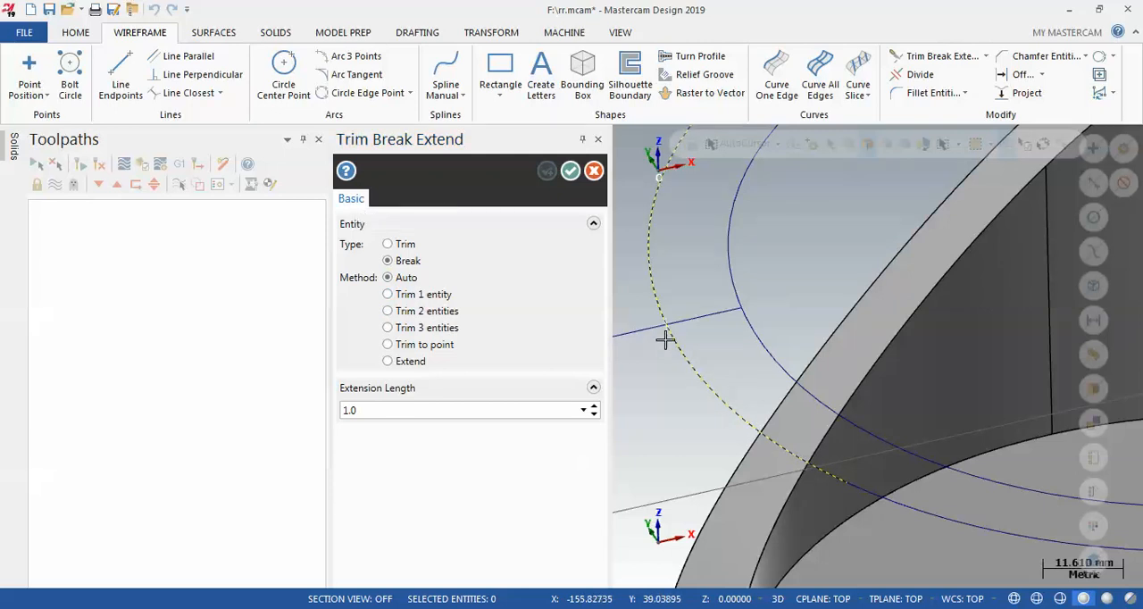
{"action": "left_click", "coordinate": [569, 171]}
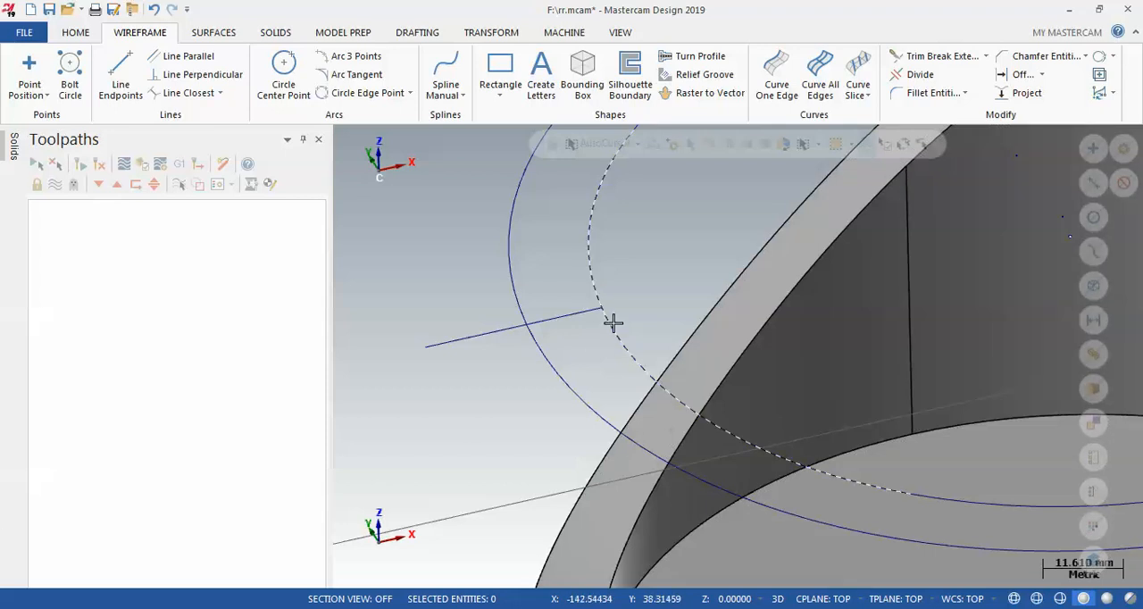
{"action": "left_click", "coordinate": [916, 59]}
{"action": "left_click", "coordinate": [749, 320]}
{"action": "left_click", "coordinate": [723, 308]}
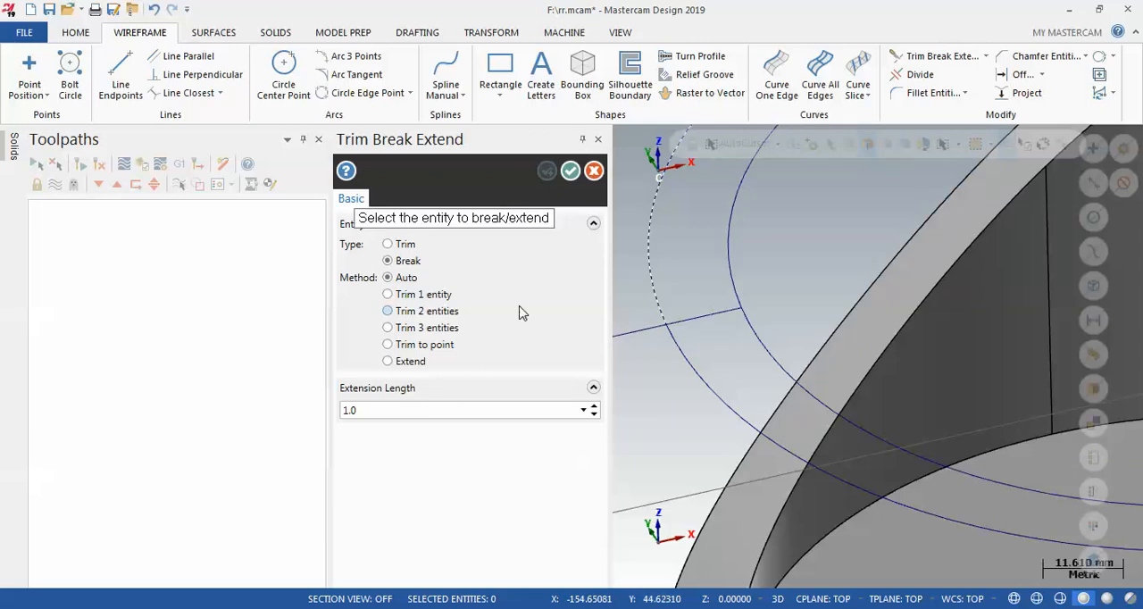
{"action": "left_click", "coordinate": [569, 171]}
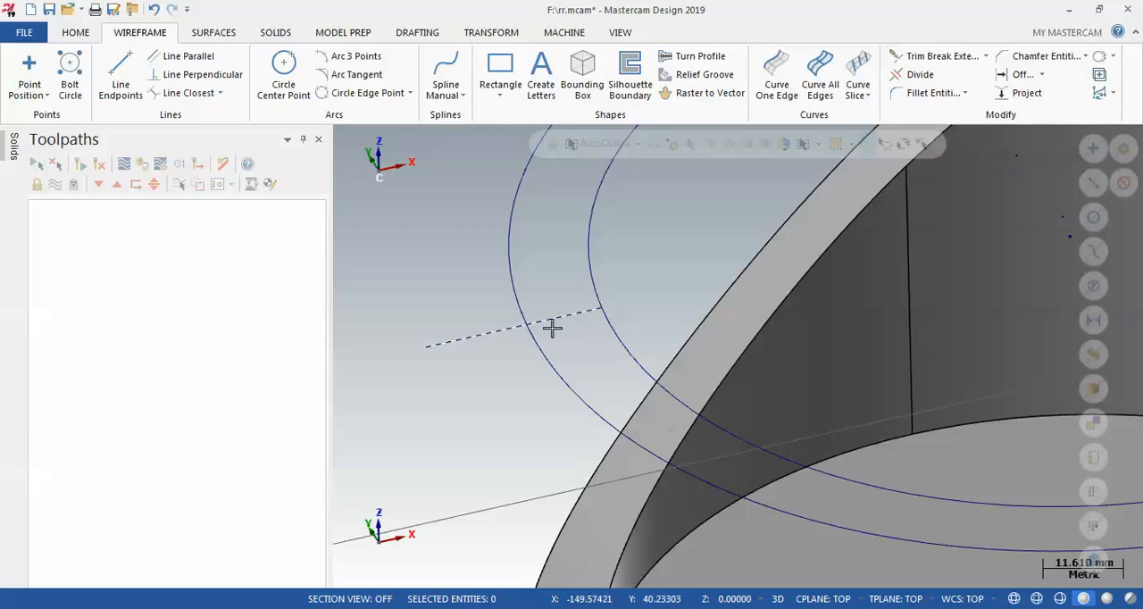
Delete the short line that crosses the boundary curves
{"action": "left_click", "coordinate": [483, 340]}
{"action": "key", "text": "Delete"}
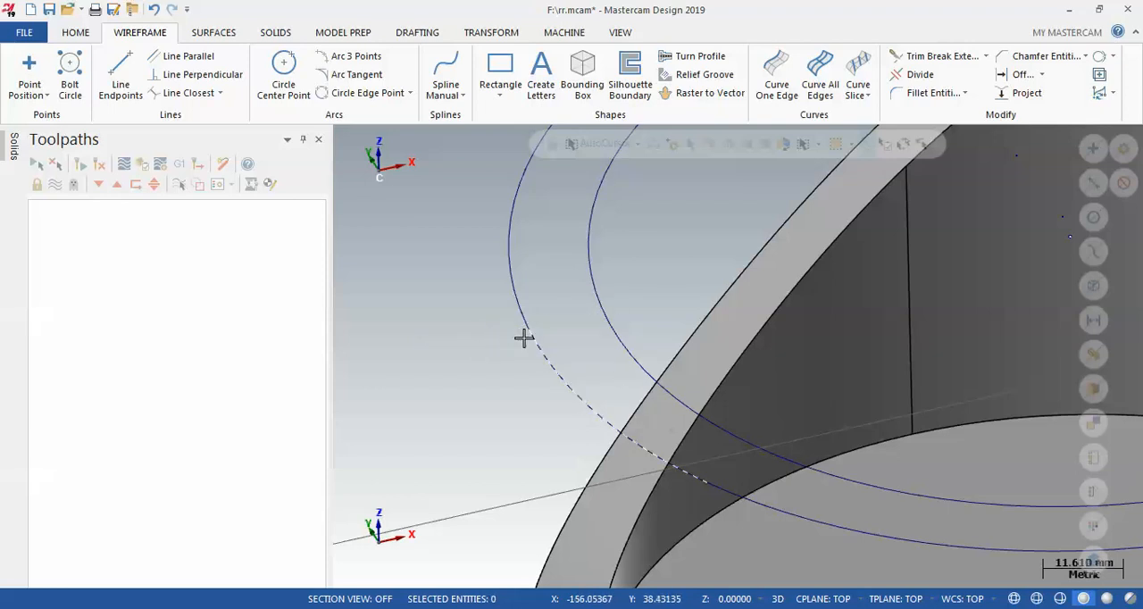
{"action": "scroll", "coordinate": [602, 325], "scroll_direction": "down", "scroll_amount": 2}
{"action": "scroll", "coordinate": [626, 347], "scroll_direction": "down", "scroll_amount": 1}
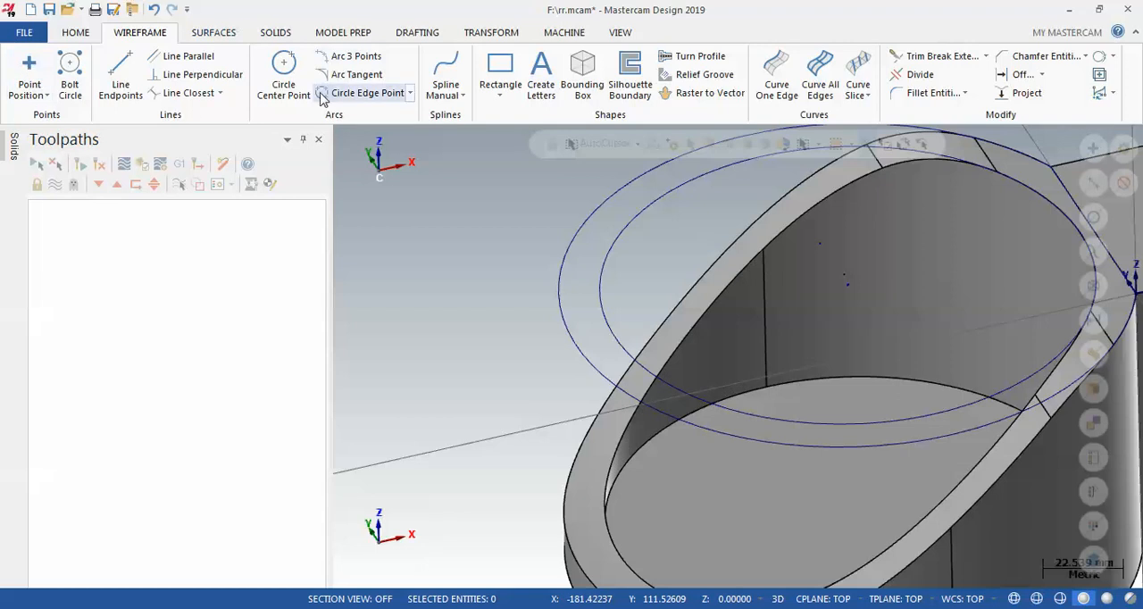
Add a default Mill machine group to the file
{"action": "left_click", "coordinate": [557, 34]}
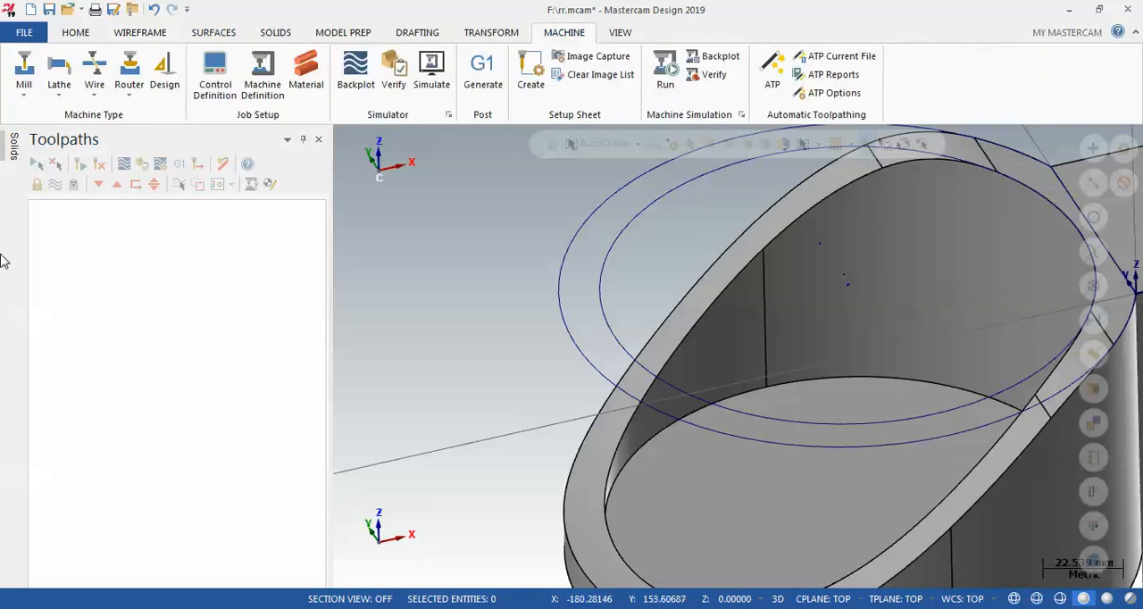
{"action": "left_click", "coordinate": [24, 89]}
{"action": "left_click", "coordinate": [49, 115]}
{"action": "scroll", "coordinate": [423, 487], "scroll_direction": "down", "scroll_amount": 2}
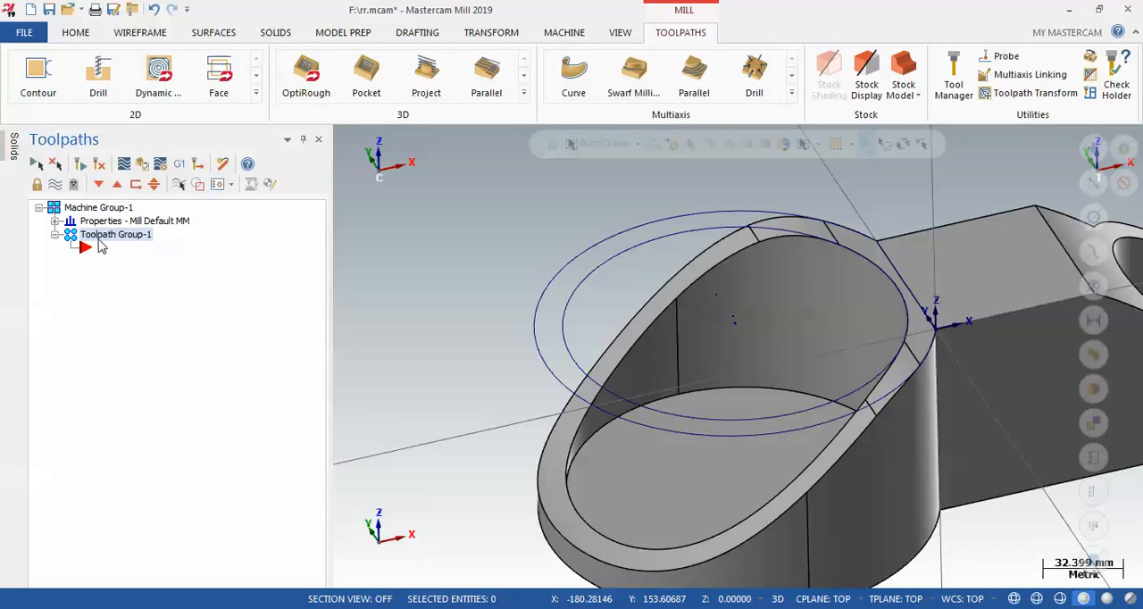
Start a Surface Finish Blend toolpath with the four slanted rim faces of the larger cup as drive surfaces
{"action": "right_click", "coordinate": [107, 245]}
{"action": "mouse_move", "coordinate": [147, 134]}
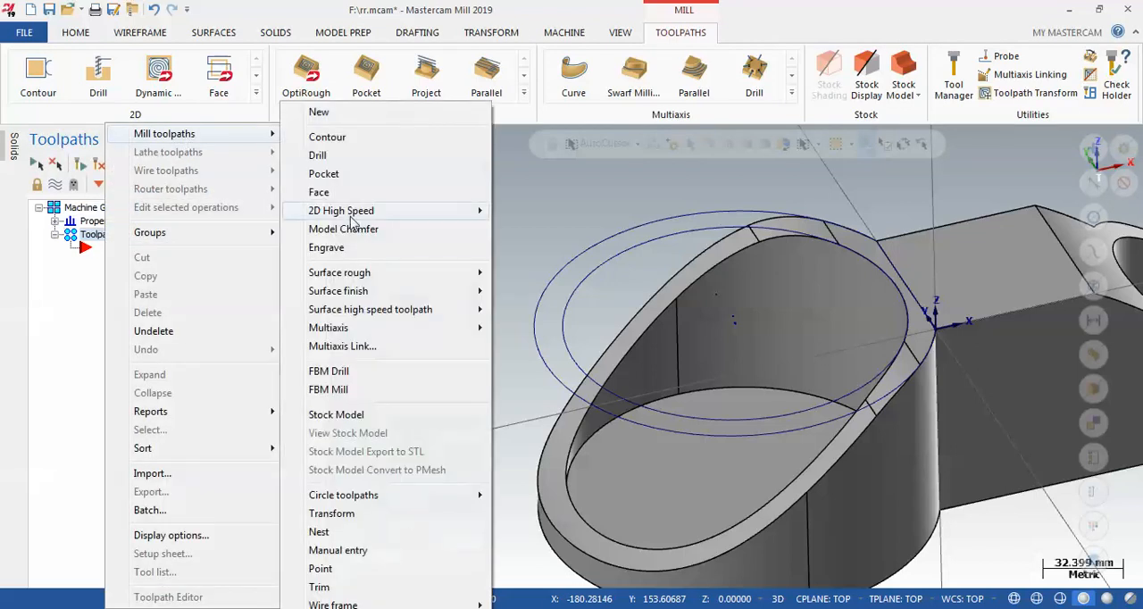
{"action": "mouse_move", "coordinate": [428, 293]}
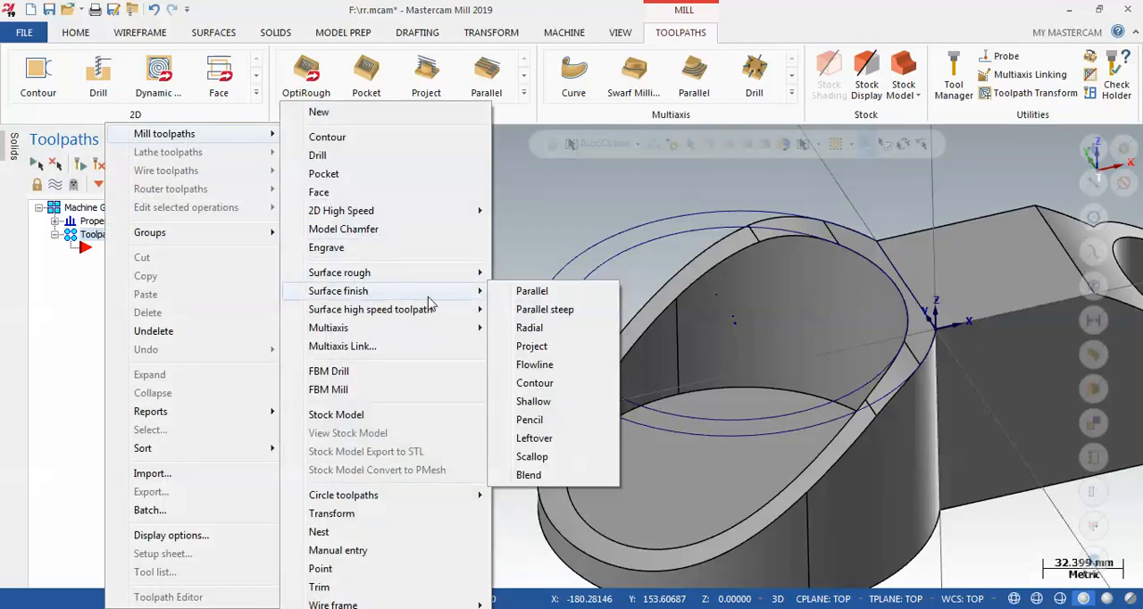
{"action": "left_click", "coordinate": [528, 475]}
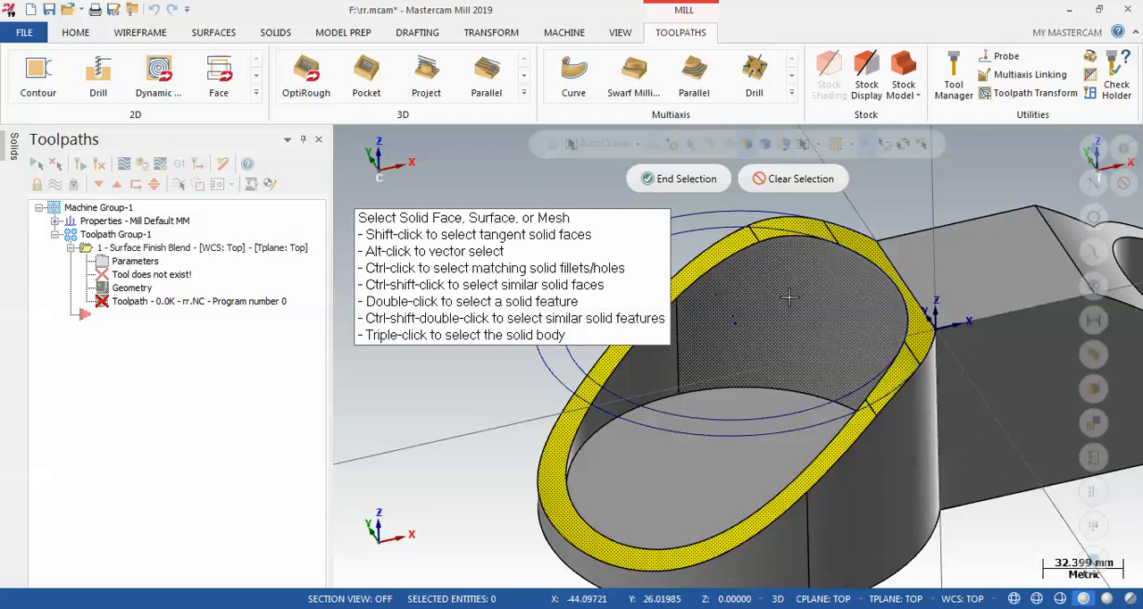
{"action": "left_click", "coordinate": [726, 241]}
{"action": "left_click", "coordinate": [678, 179]}
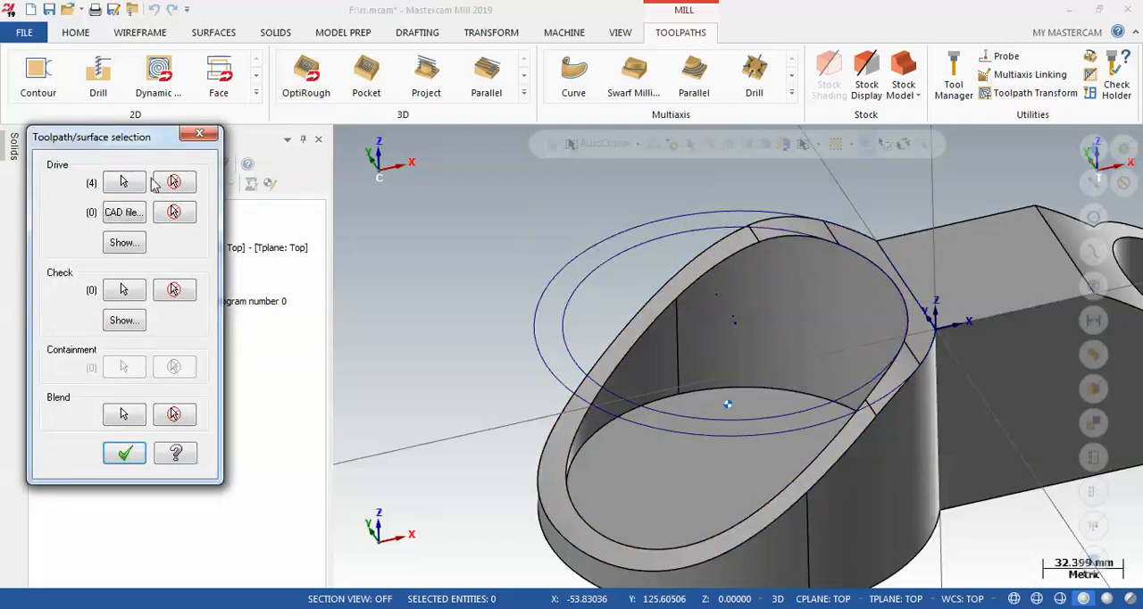
{"action": "left_click", "coordinate": [124, 415]}
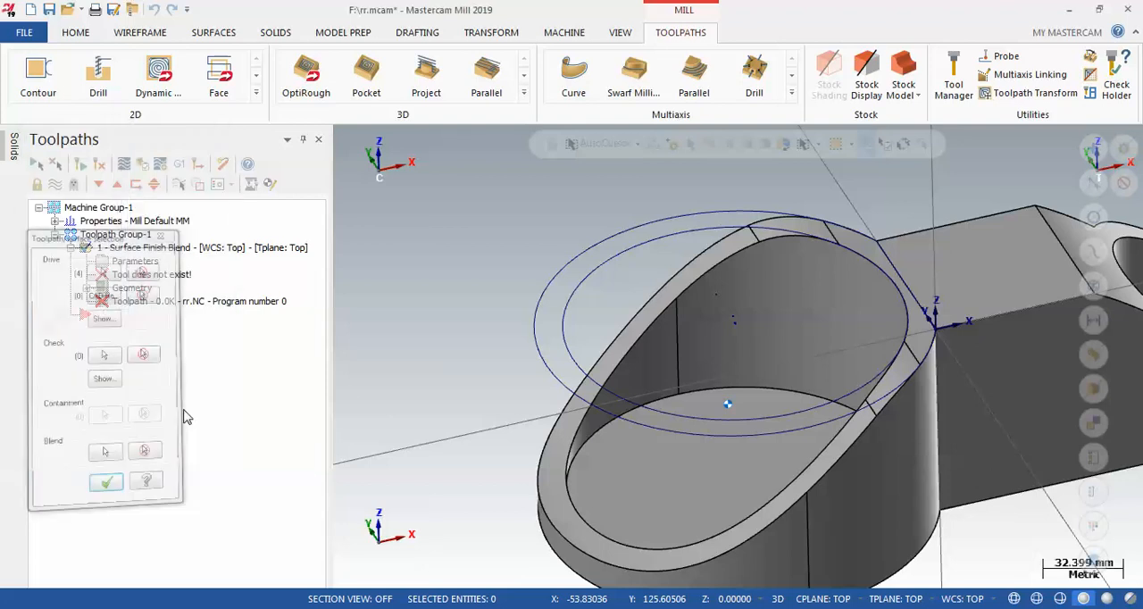
{"action": "left_click", "coordinate": [578, 366]}
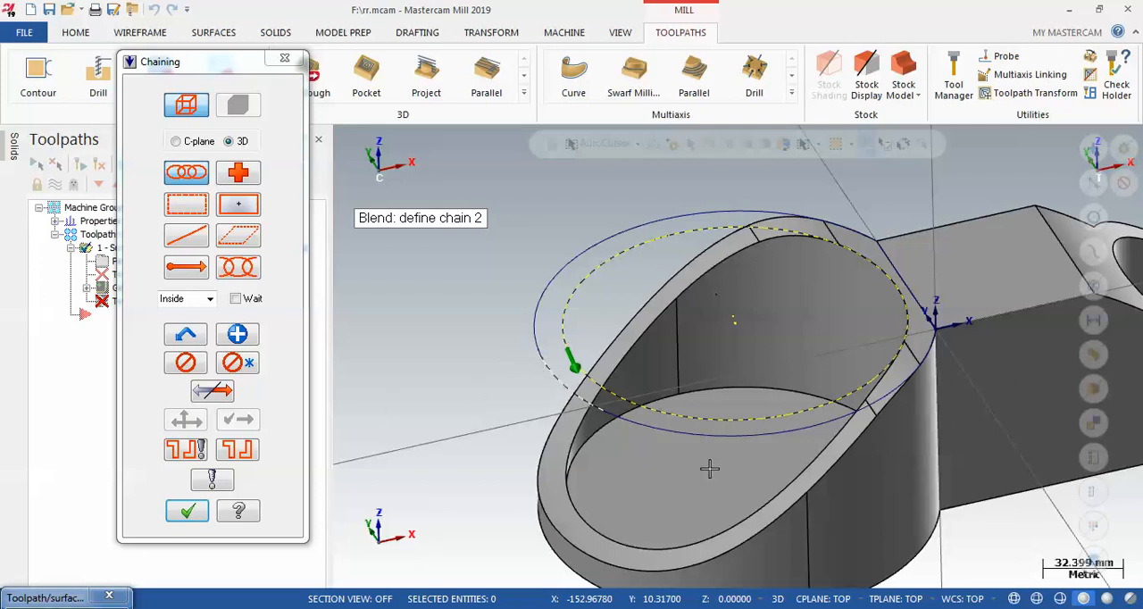
{"action": "left_click", "coordinate": [622, 418]}
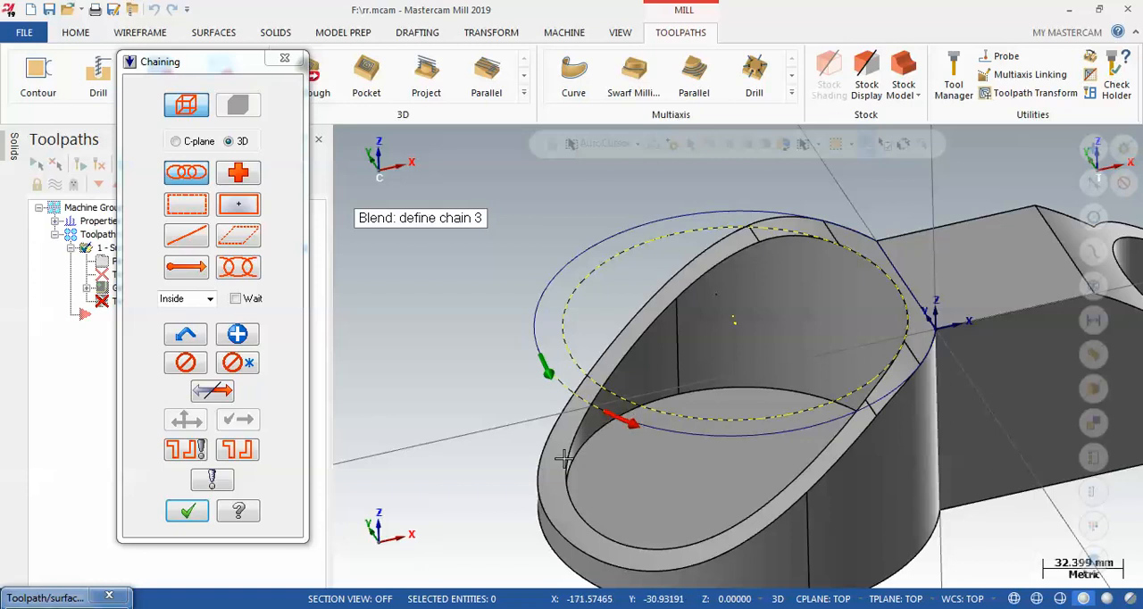
{"action": "left_click", "coordinate": [670, 435]}
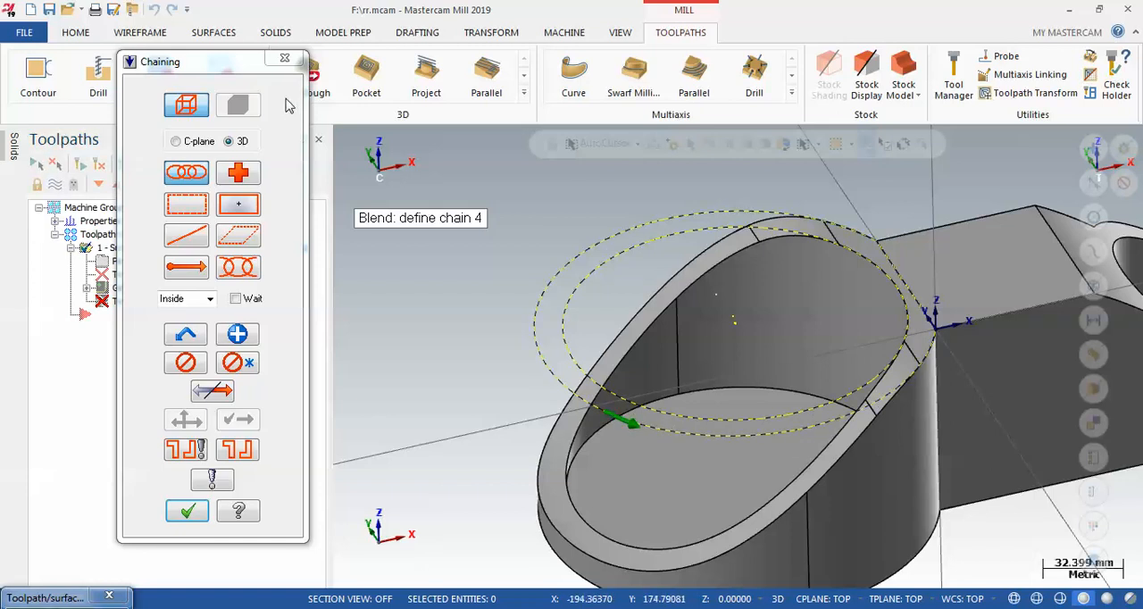
{"action": "left_click", "coordinate": [284, 60]}
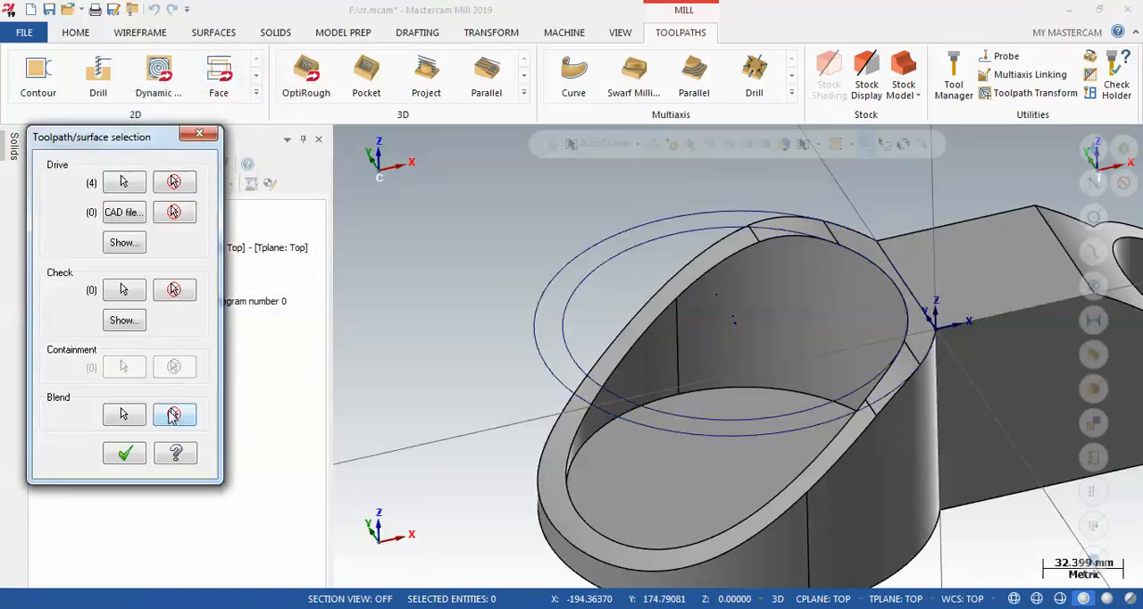
Chain the outer and inner boundary curves as the two blend chains and accept the surface selection
{"action": "left_click", "coordinate": [545, 377]}
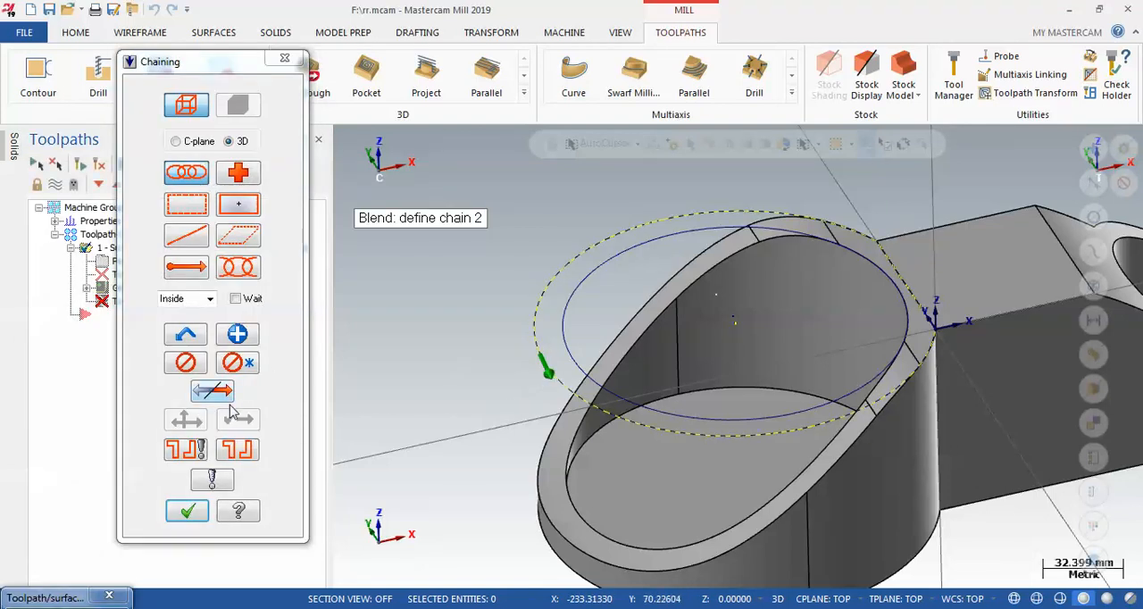
{"action": "left_click", "coordinate": [574, 357]}
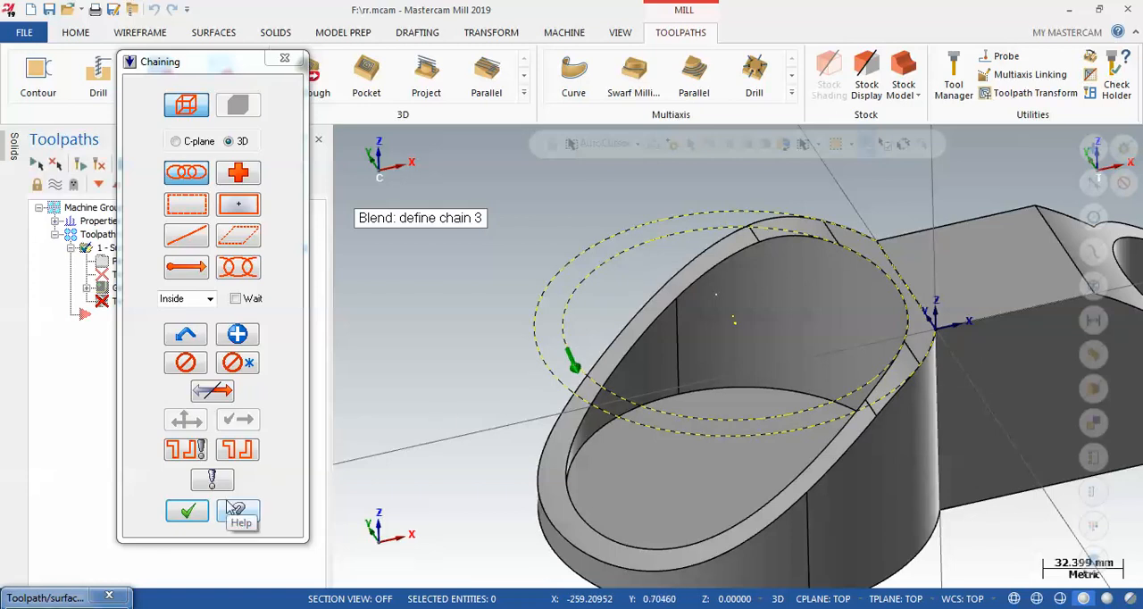
{"action": "left_click", "coordinate": [189, 517]}
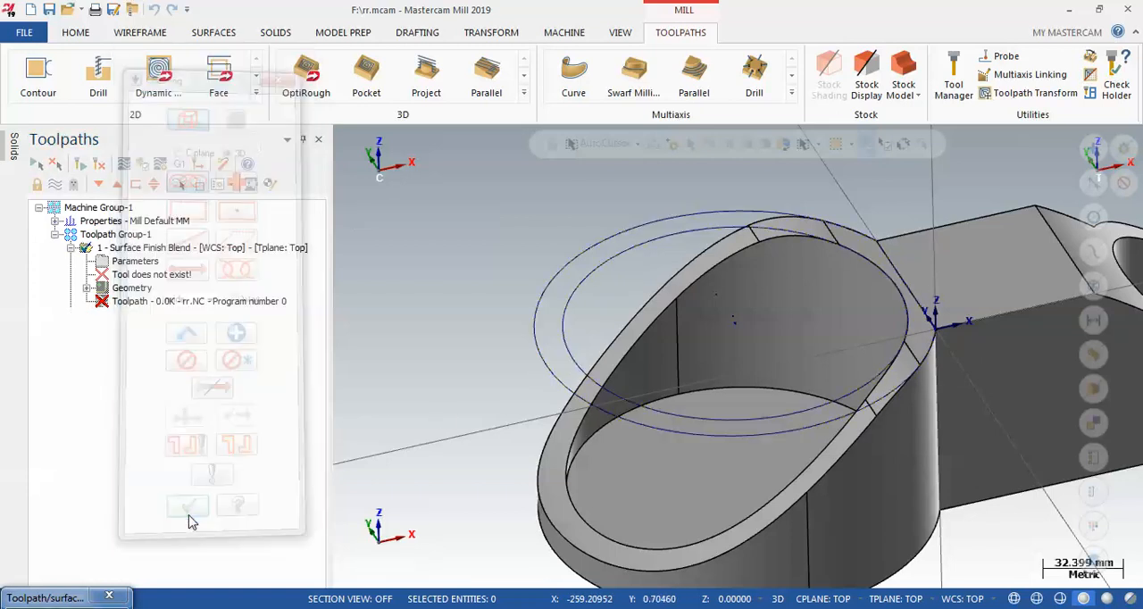
{"action": "left_click", "coordinate": [111, 454]}
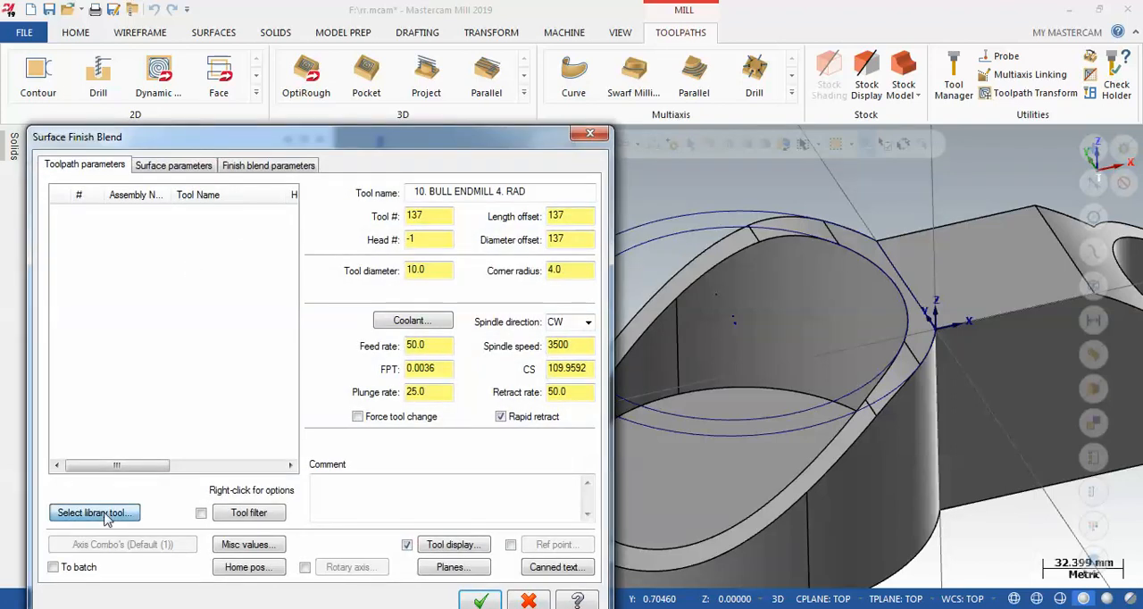
Filter the tool library to ball end mills and choose the 4 mm ball-nose end mill with 2 mm corner radius
{"action": "left_click", "coordinate": [106, 517]}
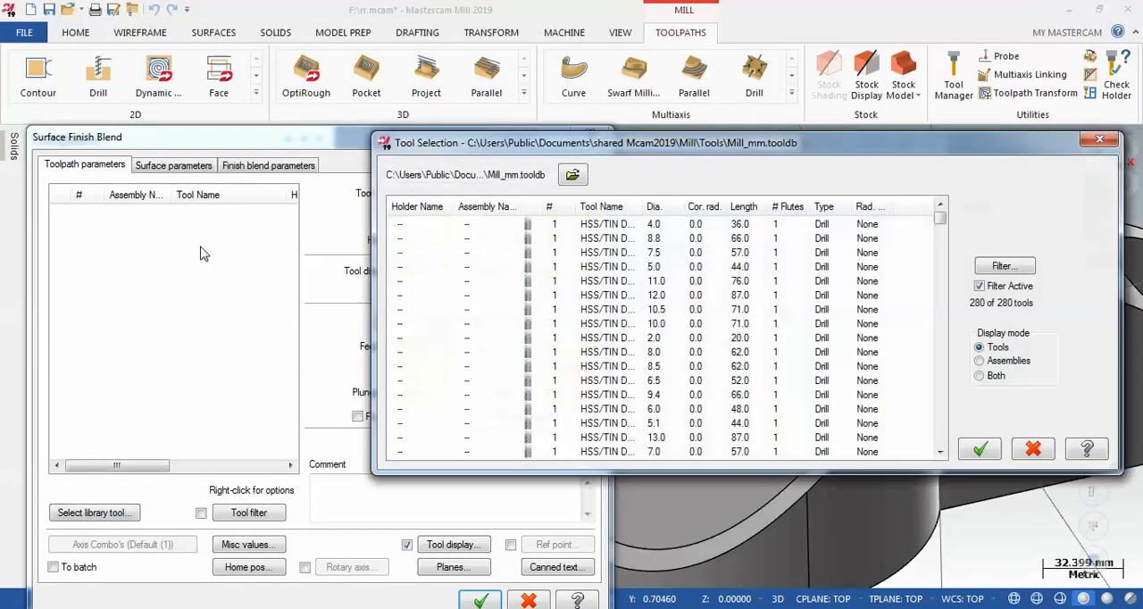
{"action": "left_click", "coordinate": [598, 267]}
{"action": "left_click", "coordinate": [1004, 265]}
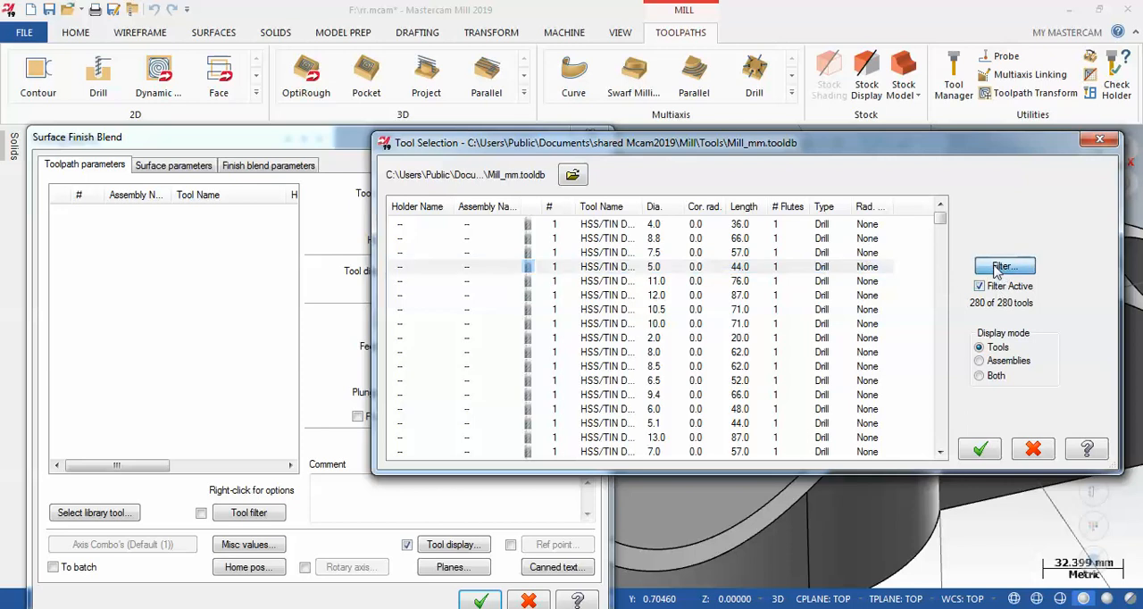
{"action": "left_click", "coordinate": [452, 335]}
{"action": "left_click", "coordinate": [345, 183]}
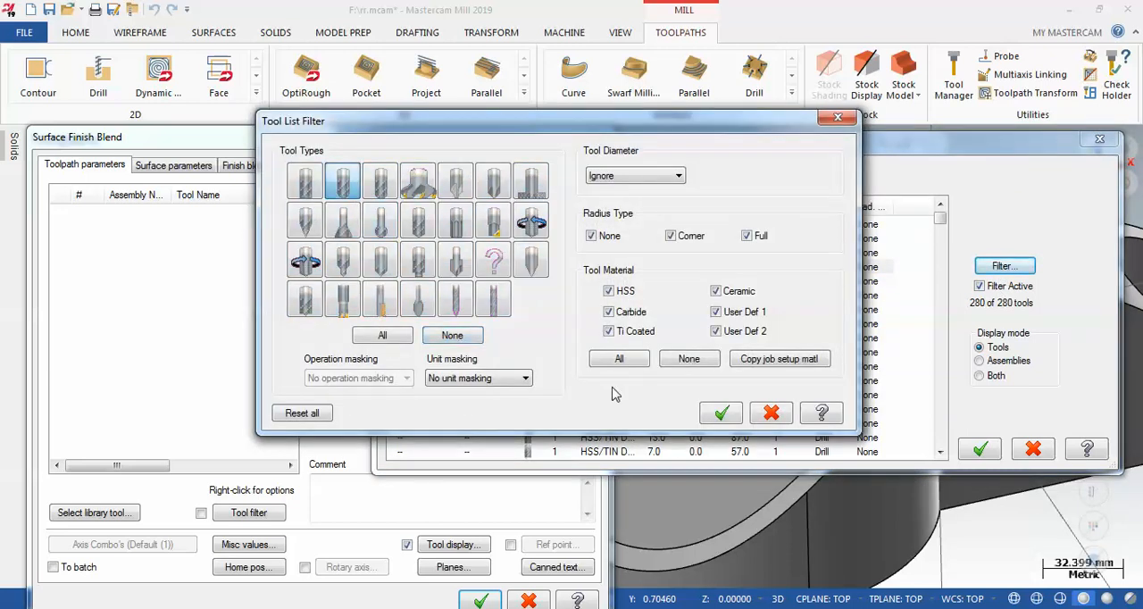
{"action": "left_click", "coordinate": [722, 413]}
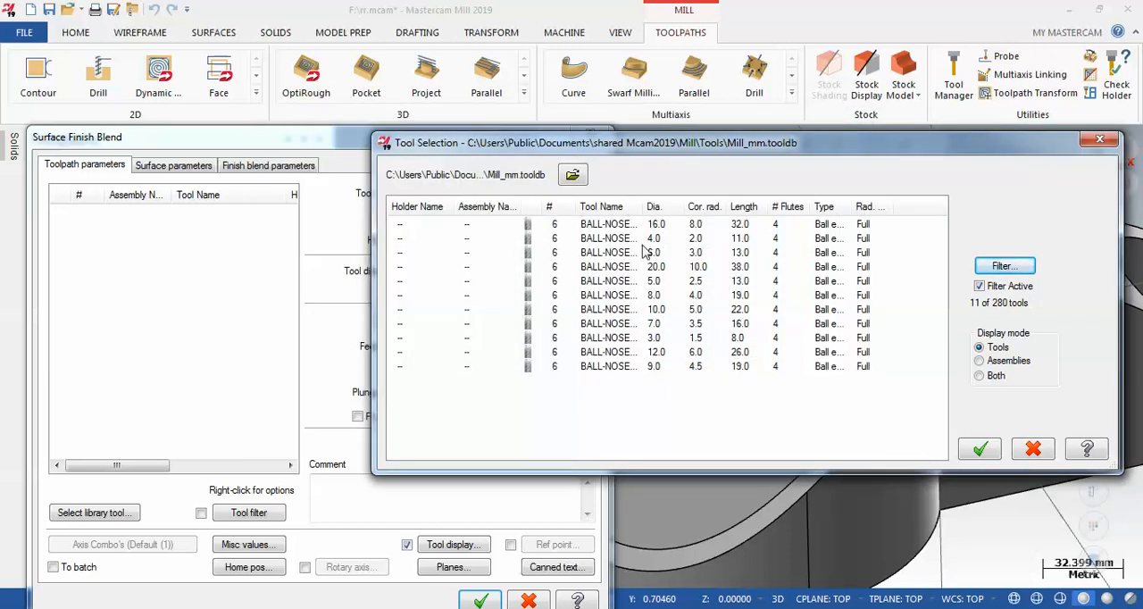
{"action": "left_click", "coordinate": [644, 243]}
{"action": "left_click", "coordinate": [969, 456]}
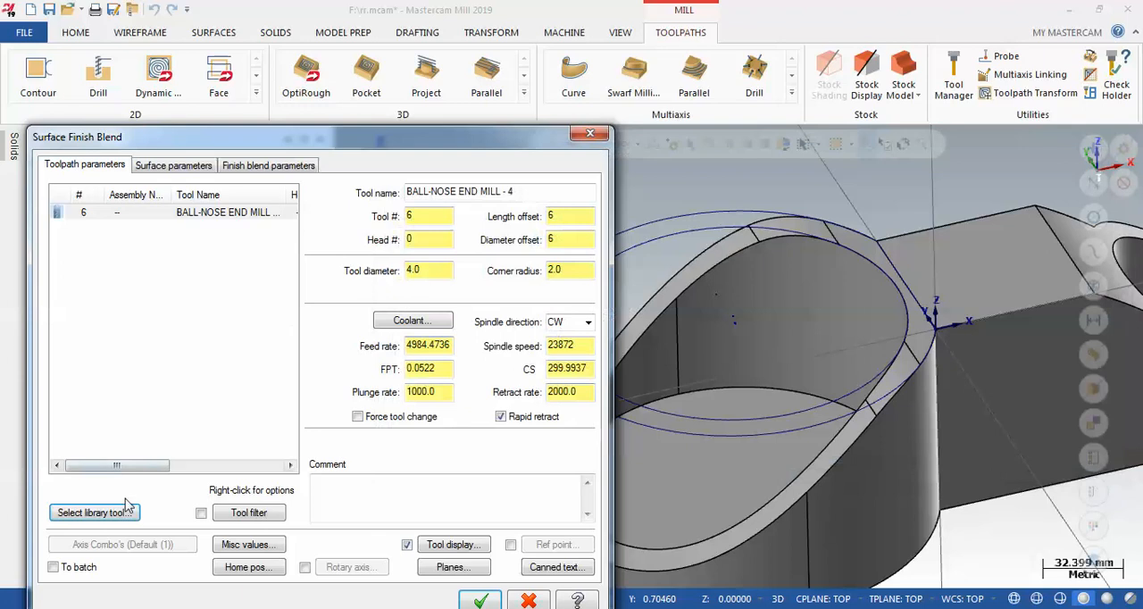
Generate the blend toolpath with a 1.2 mm maximum stepover, Zigzag cutting, and Along direction in 3D
{"action": "left_click", "coordinate": [170, 168]}
{"action": "left_click", "coordinate": [239, 172]}
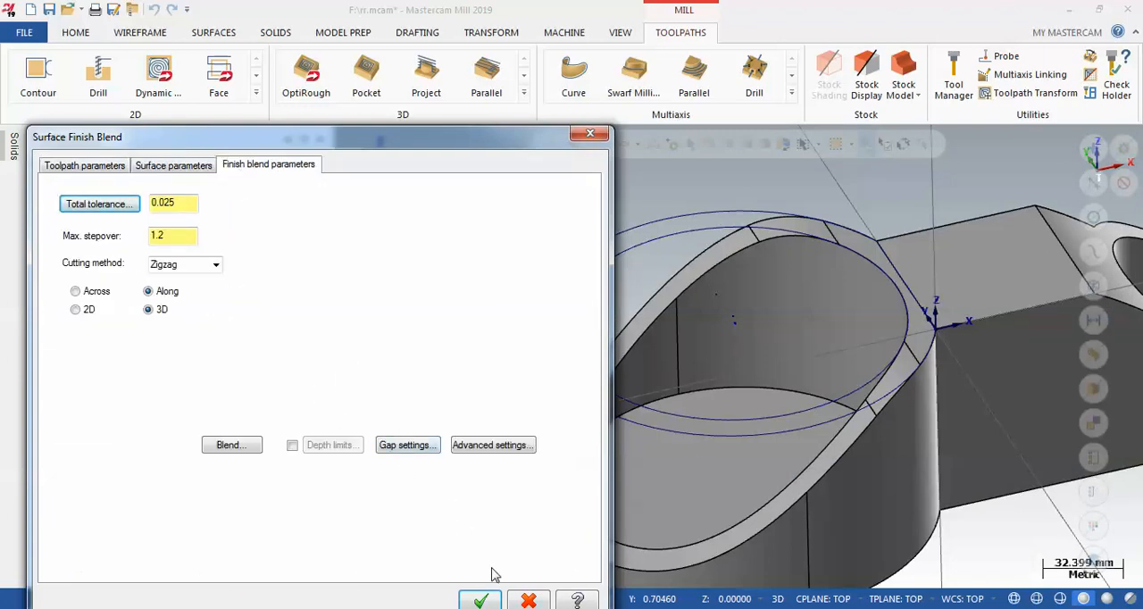
{"action": "left_click", "coordinate": [478, 600]}
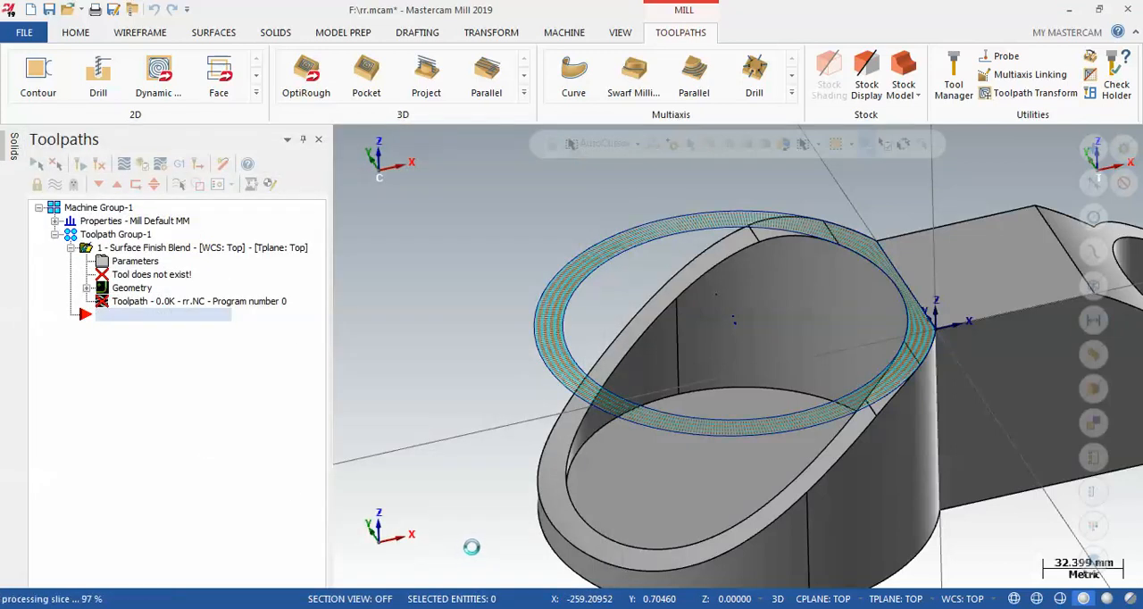
{"action": "scroll", "coordinate": [473, 546], "scroll_direction": "up", "scroll_amount": 6}
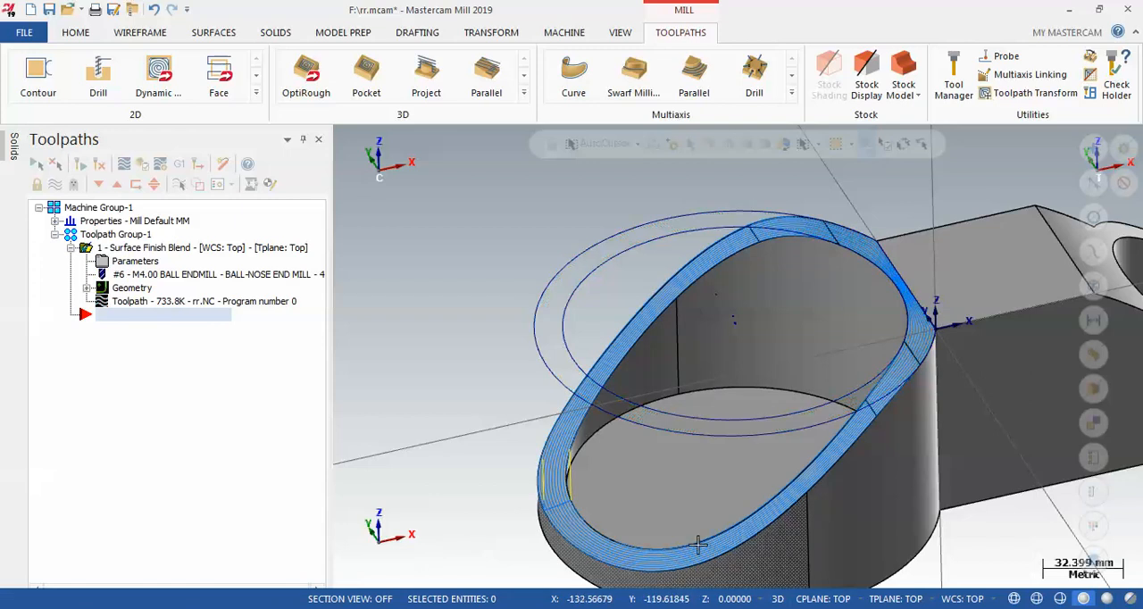
{"action": "scroll", "coordinate": [568, 523], "scroll_direction": "up", "scroll_amount": 4}
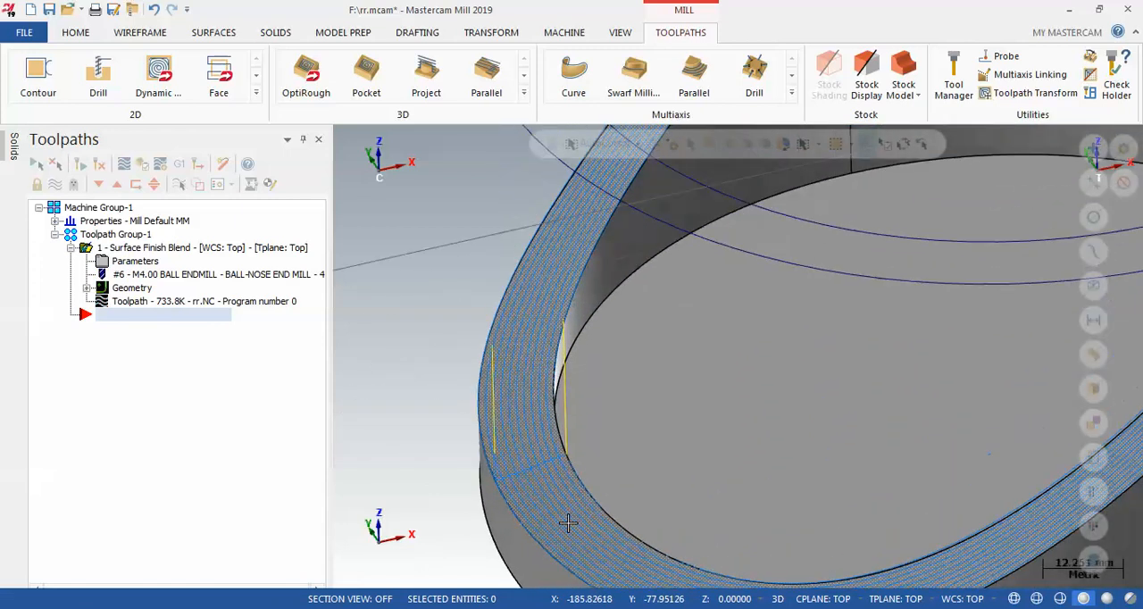
{"action": "scroll", "coordinate": [449, 417], "scroll_direction": "down", "scroll_amount": 3}
{"action": "scroll", "coordinate": [449, 417], "scroll_direction": "down", "scroll_amount": 5}
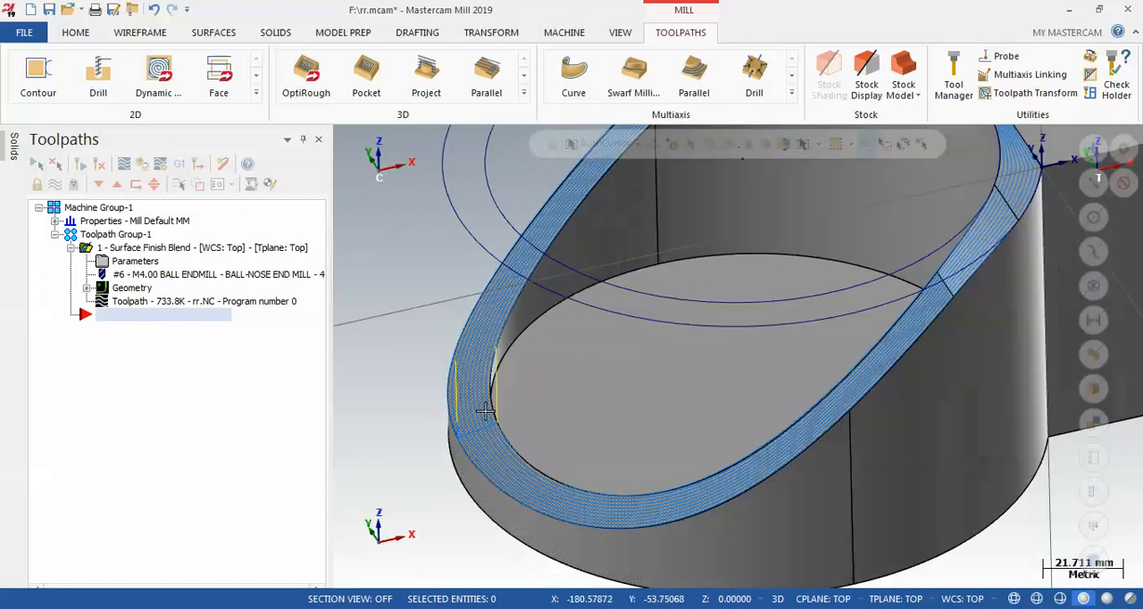
Backplot the Surface Finish Blend toolpath and examine the tool motion from the Top view
{"action": "left_click", "coordinate": [158, 302]}
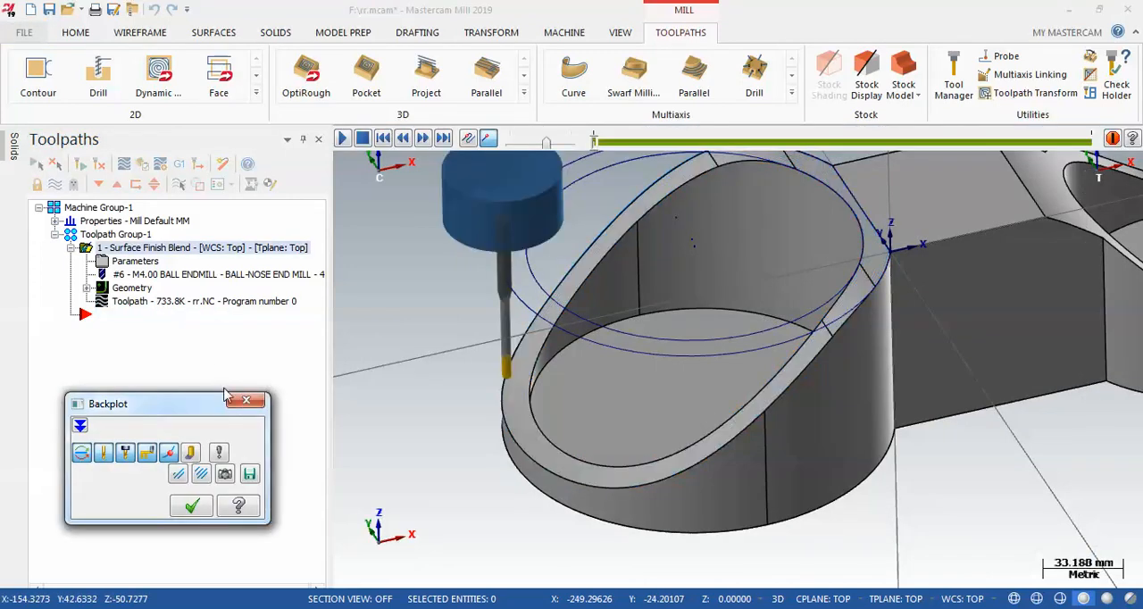
{"action": "left_click", "coordinate": [342, 138]}
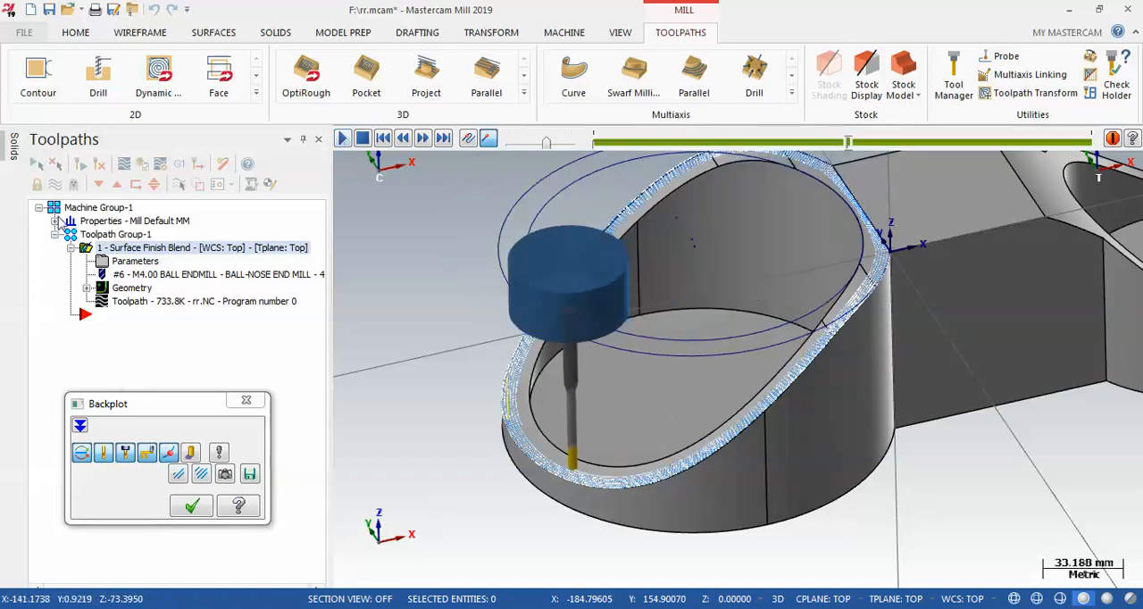
{"action": "right_click", "coordinate": [389, 317]}
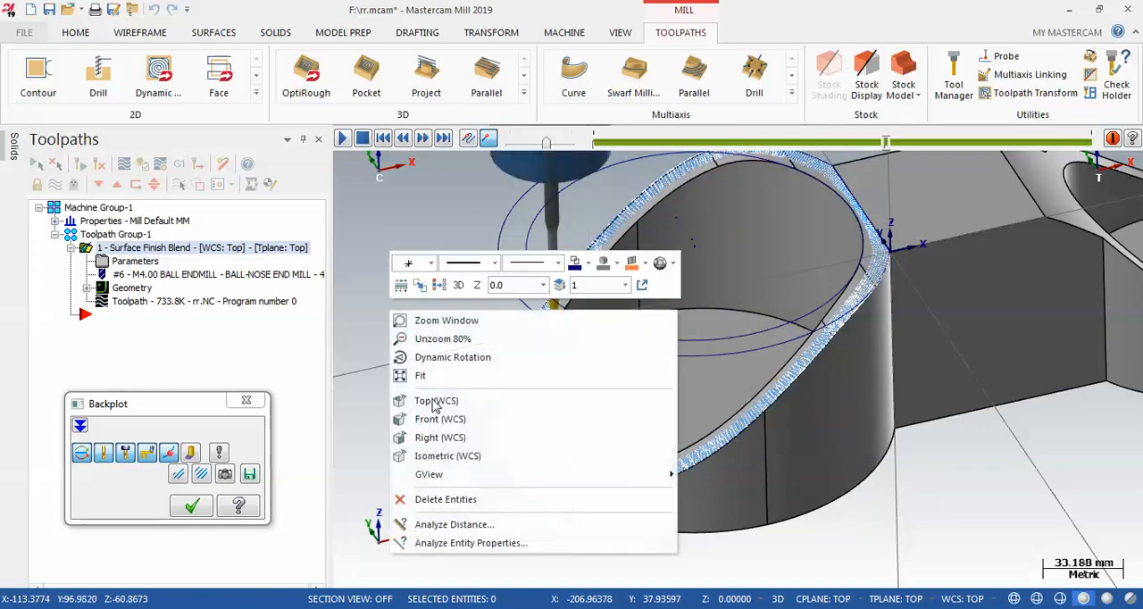
{"action": "left_click", "coordinate": [434, 397]}
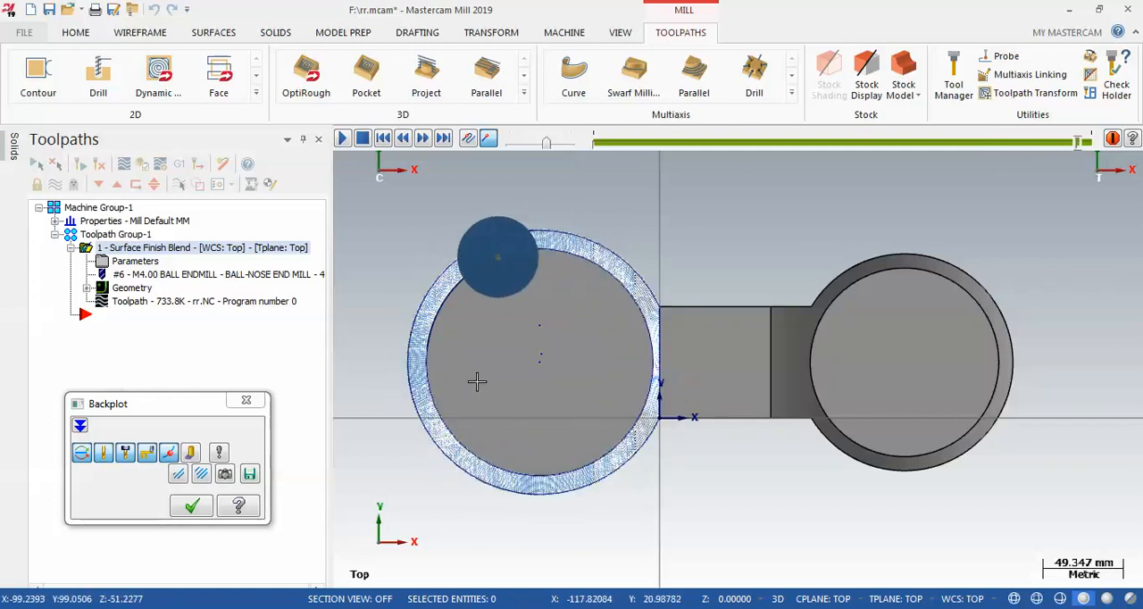
{"action": "left_click", "coordinate": [195, 507]}
Set the finish blend cutting direction to Across and regenerate the toolpath on the rim
{"action": "middle_click_drag", "start_coordinate": [449, 472], "coordinate": [568, 390]}
{"action": "scroll", "coordinate": [568, 390], "scroll_direction": "down", "scroll_amount": 3}
{"action": "scroll", "coordinate": [435, 511], "scroll_direction": "up", "scroll_amount": 5}
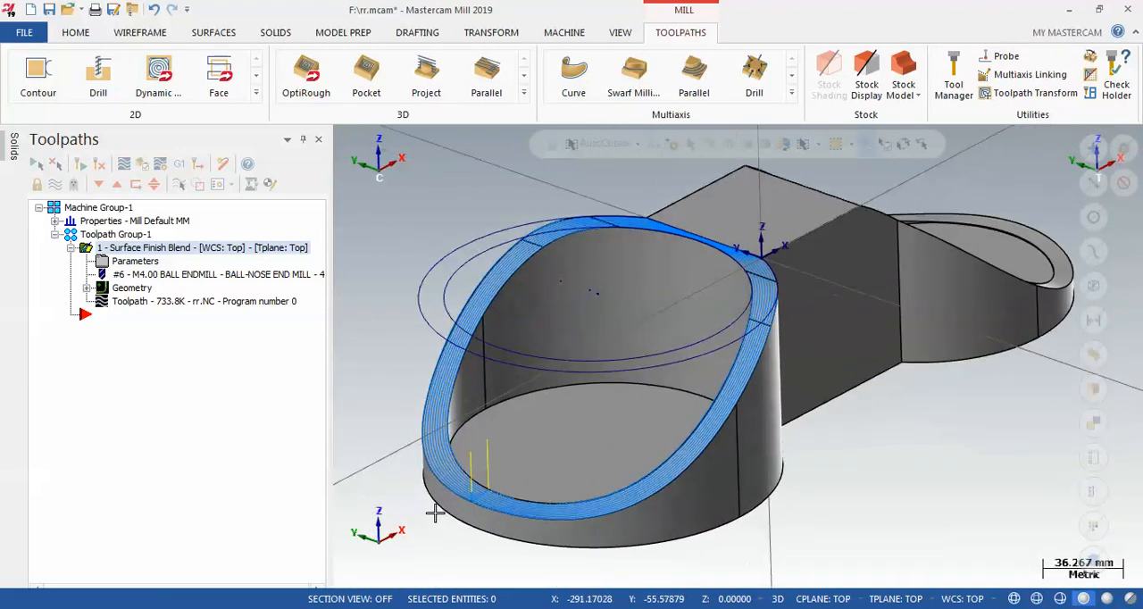
{"action": "scroll", "coordinate": [435, 512], "scroll_direction": "up", "scroll_amount": 3}
{"action": "left_click", "coordinate": [135, 268]}
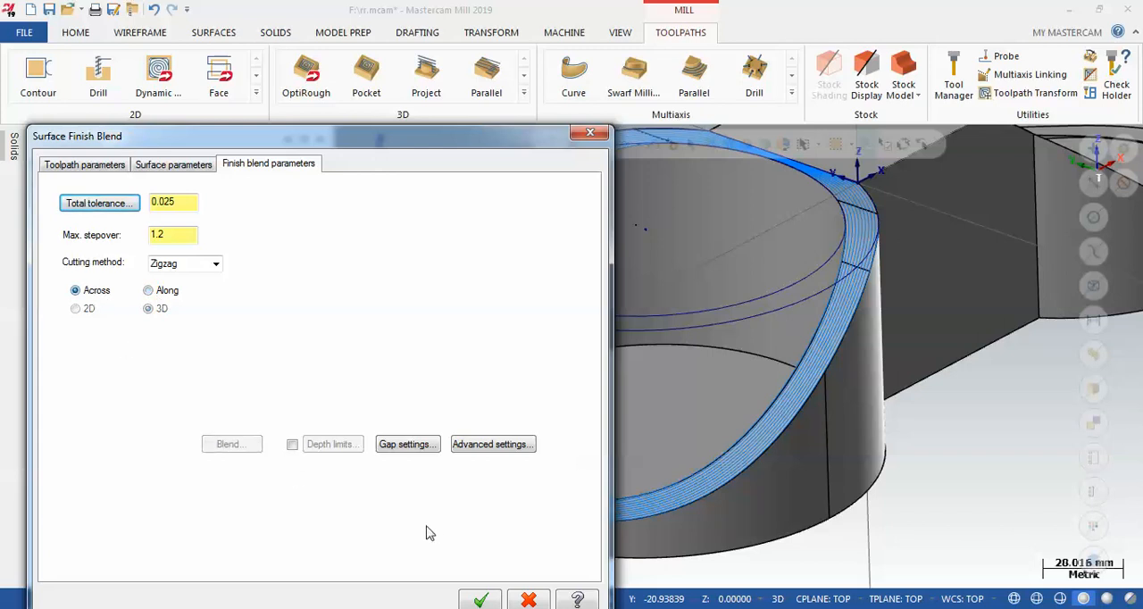
{"action": "left_click", "coordinate": [480, 598]}
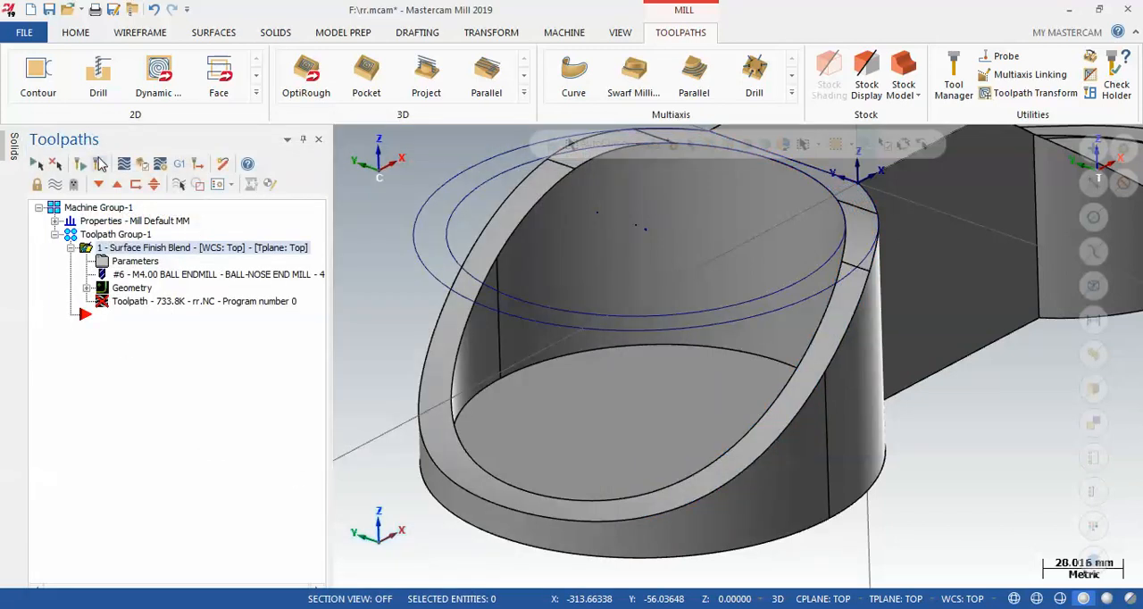
{"action": "left_click", "coordinate": [100, 165]}
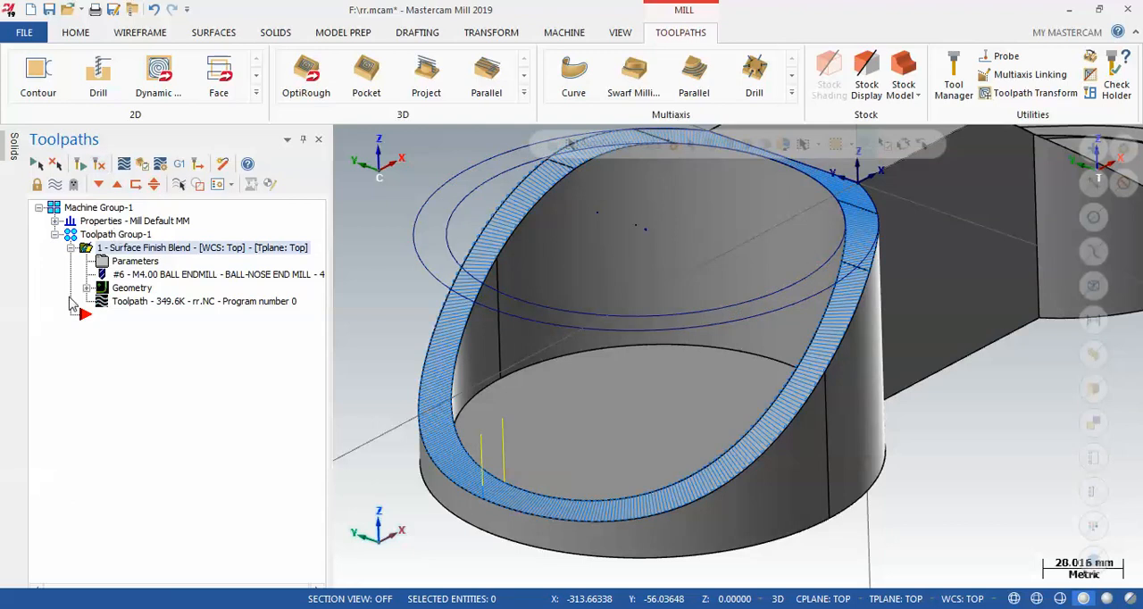
Set the blend toolpath's cutting method to Spiral and regenerate the operation
{"action": "scroll", "coordinate": [557, 471], "scroll_direction": "up", "scroll_amount": 5}
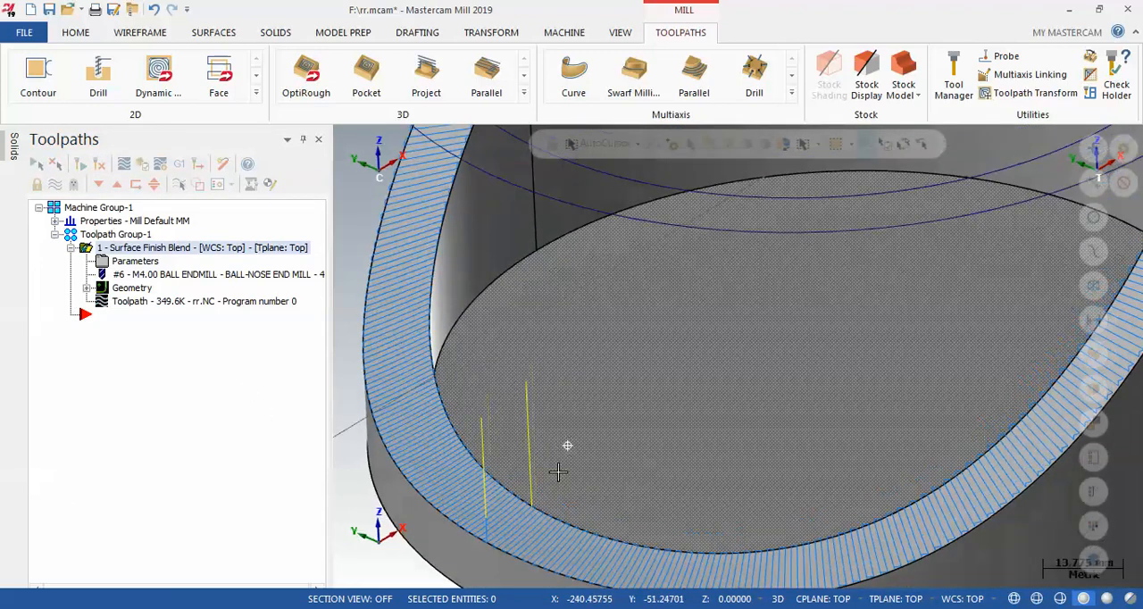
{"action": "mouse_move", "coordinate": [557, 471]}
{"action": "middle_mouse_down"}
{"action": "mouse_move", "coordinate": [553, 400]}
{"action": "mouse_move", "coordinate": [595, 462]}
{"action": "middle_mouse_up"}
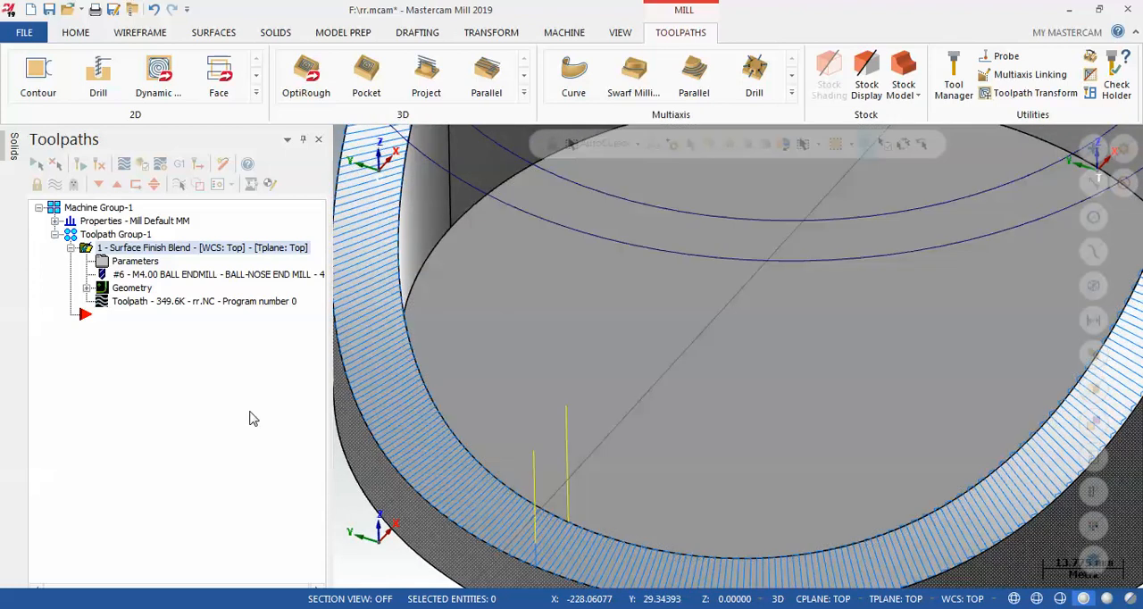
{"action": "left_click", "coordinate": [135, 261]}
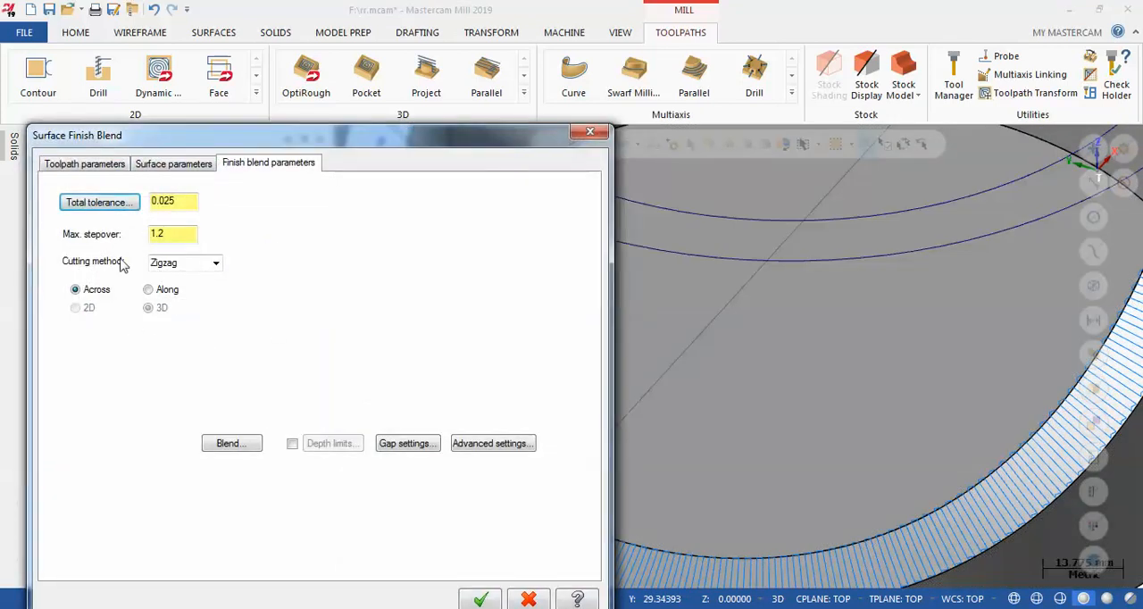
{"action": "left_click", "coordinate": [214, 265]}
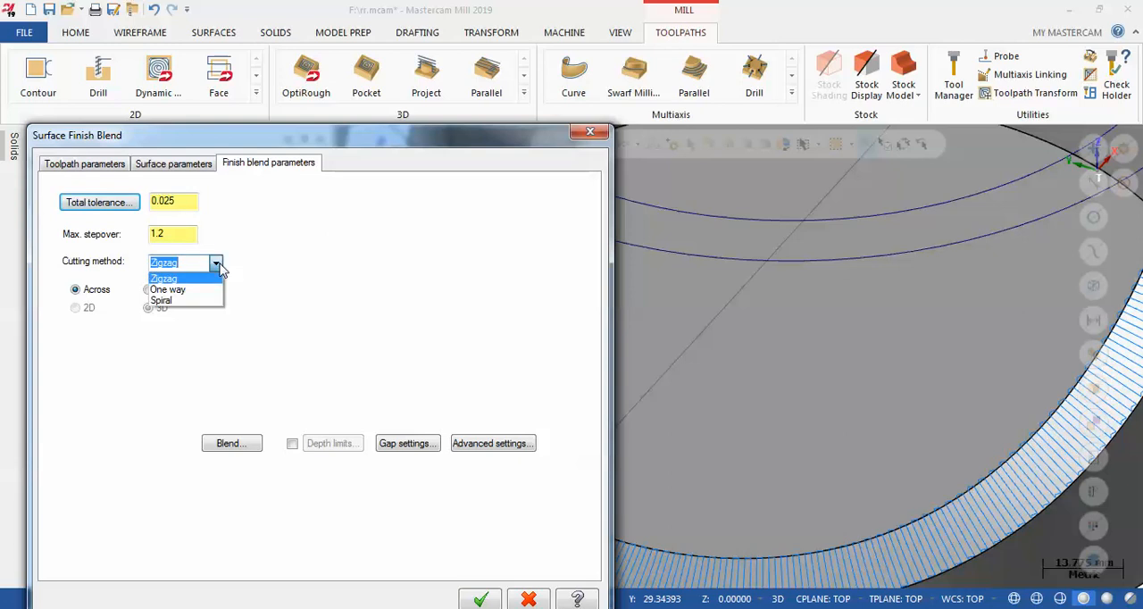
{"action": "left_click", "coordinate": [172, 300]}
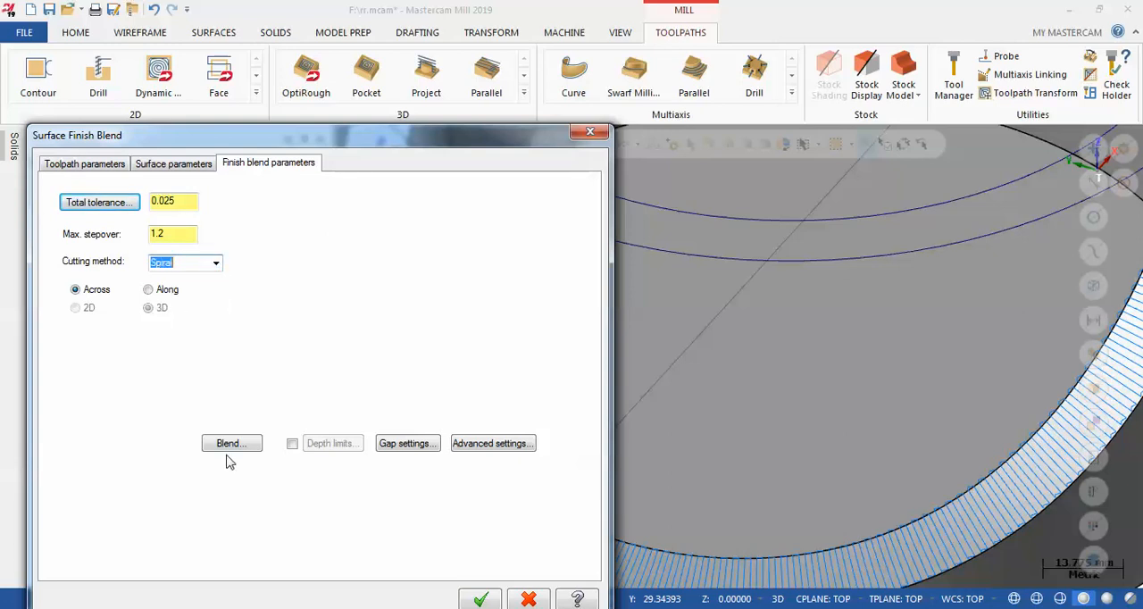
{"action": "left_click", "coordinate": [480, 599]}
{"action": "scroll", "coordinate": [464, 341], "scroll_direction": "down", "scroll_amount": 2}
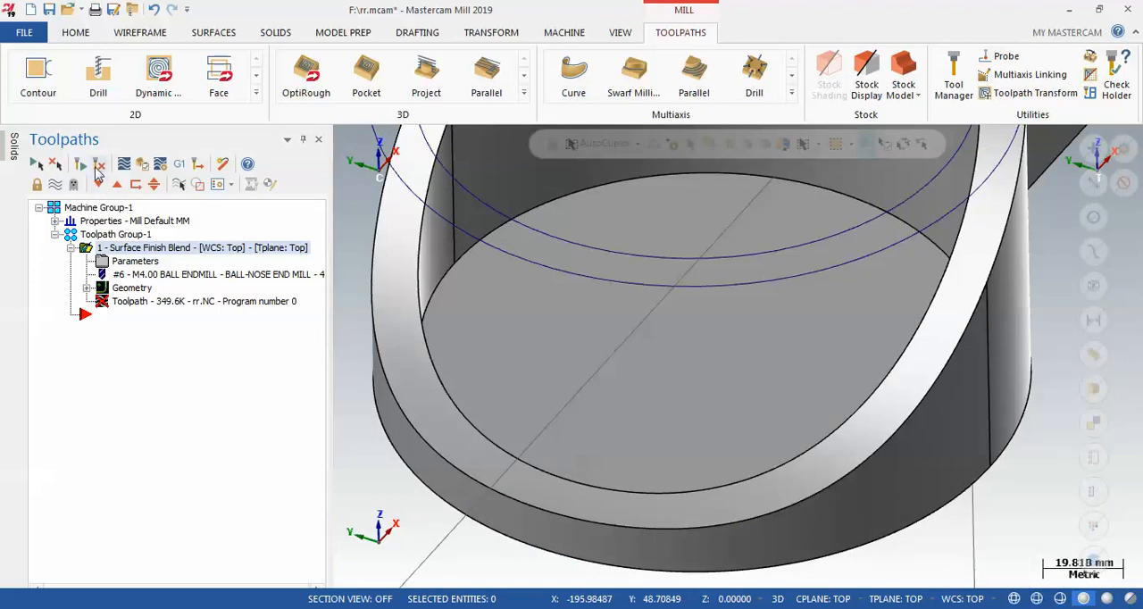
{"action": "left_click", "coordinate": [99, 170]}
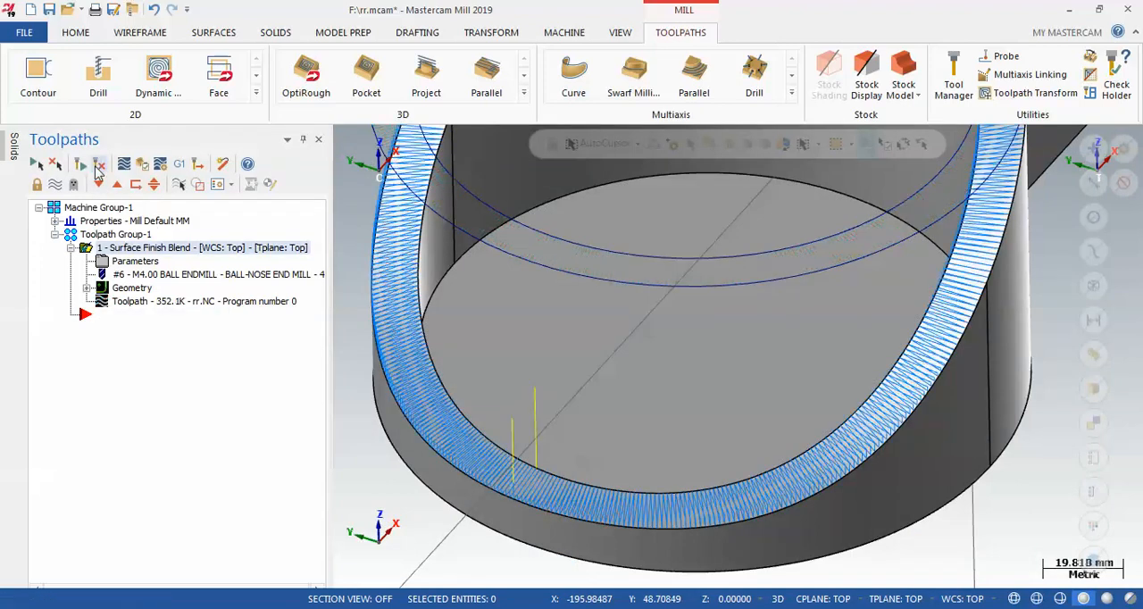
Set the blend direction to Along with the 2D option, regenerate the toolpath and inspect the passes around the rim
{"action": "scroll", "coordinate": [550, 512], "scroll_direction": "up", "scroll_amount": 5}
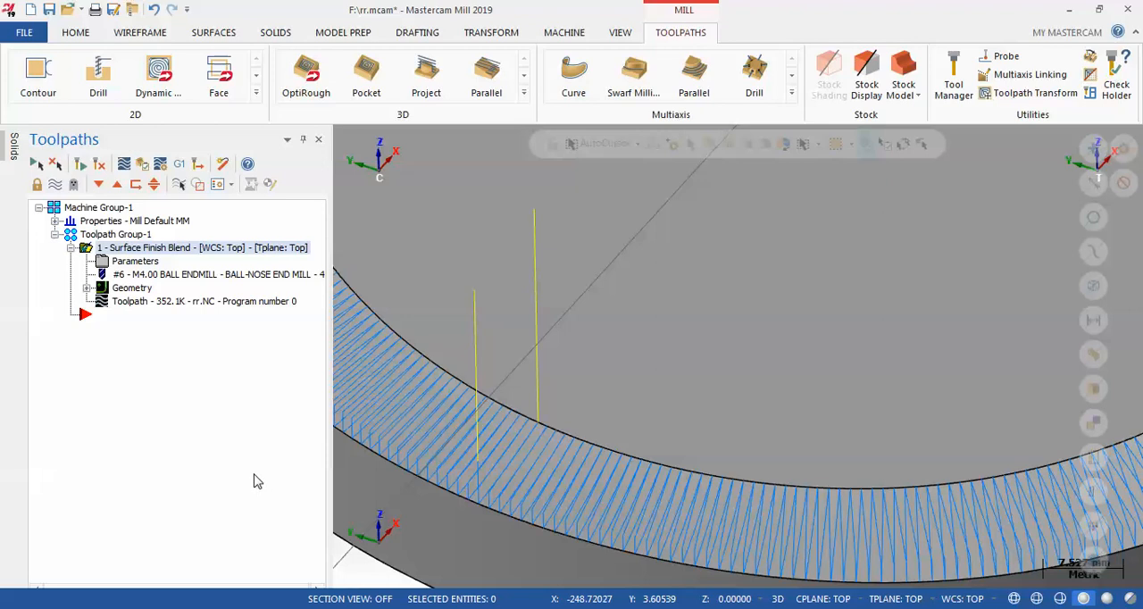
{"action": "left_click", "coordinate": [138, 265]}
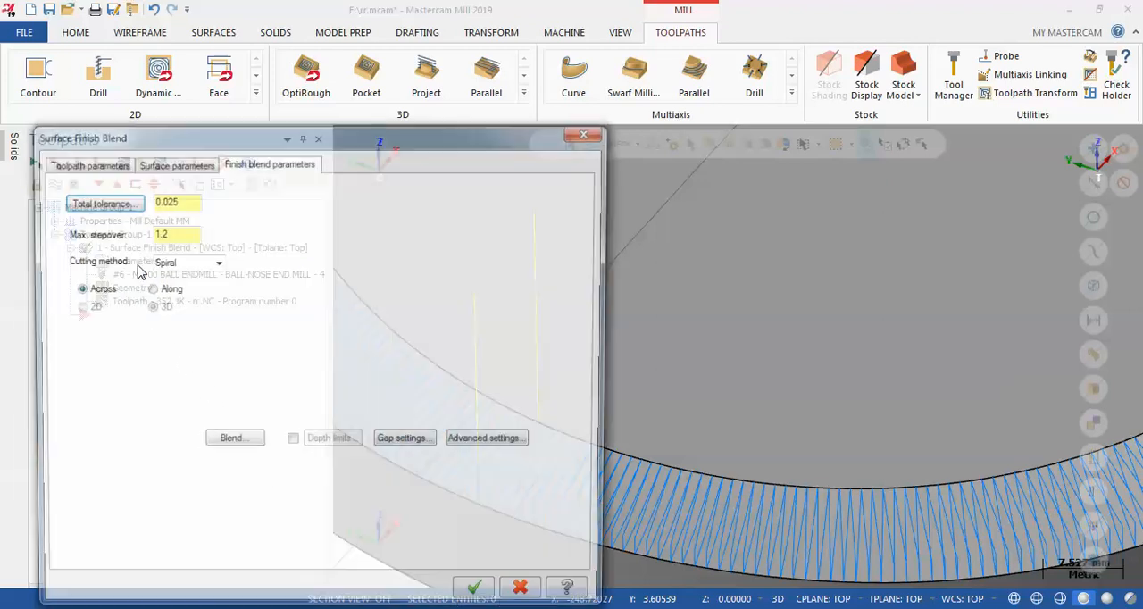
{"action": "left_click", "coordinate": [86, 291]}
{"action": "left_click", "coordinate": [162, 297]}
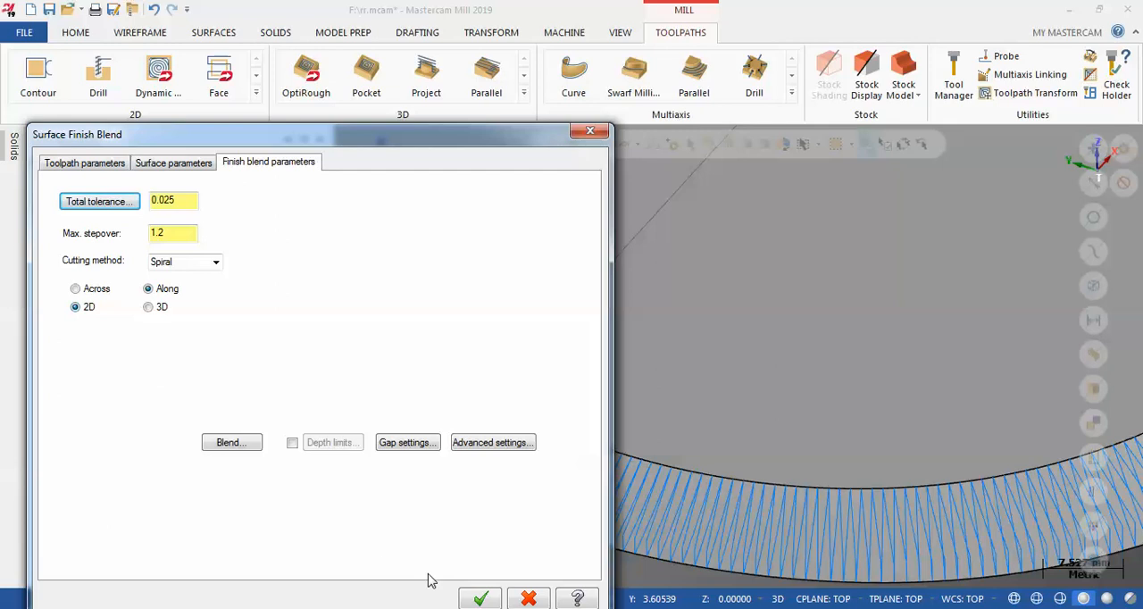
{"action": "left_click", "coordinate": [473, 597]}
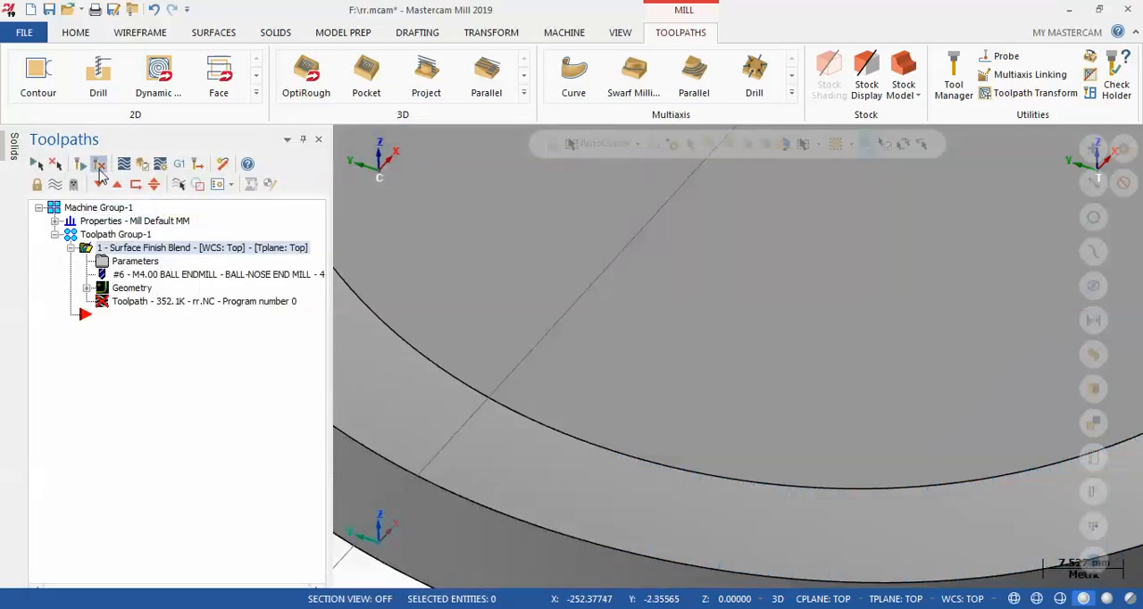
{"action": "left_click", "coordinate": [100, 173]}
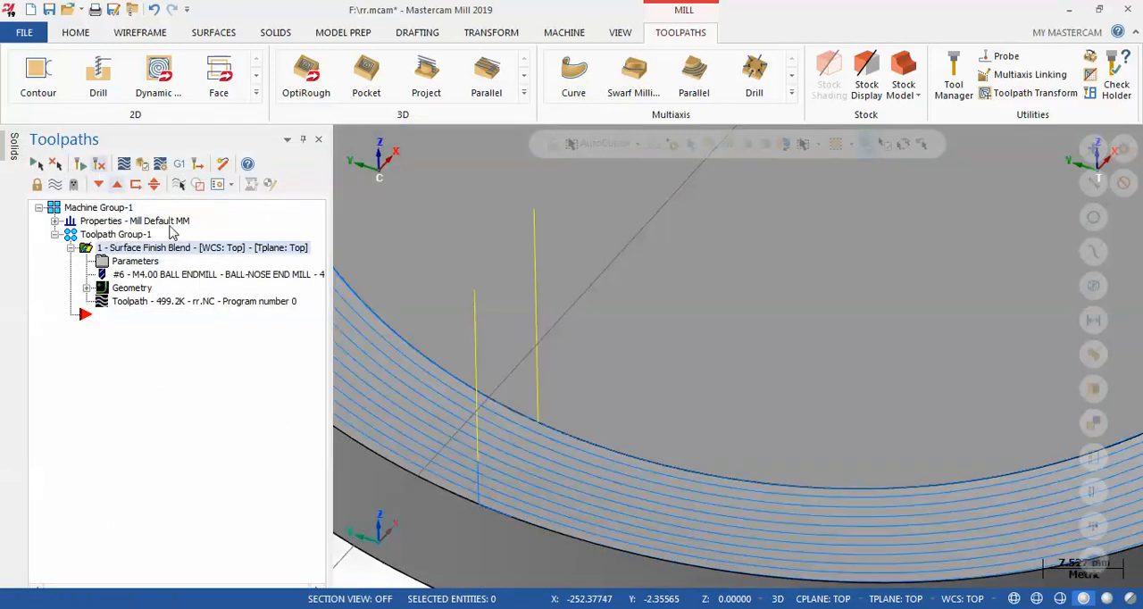
{"action": "scroll", "coordinate": [589, 442], "scroll_direction": "down", "scroll_amount": 8}
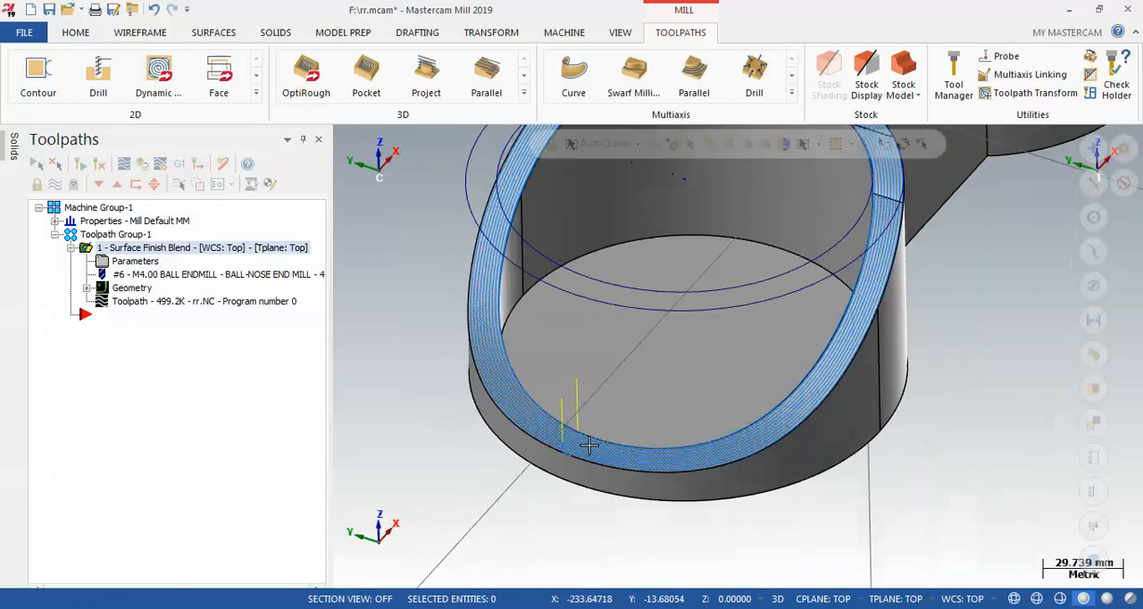
{"action": "middle_click_drag", "start_coordinate": [589, 444], "coordinate": [652, 223]}
{"action": "scroll", "coordinate": [676, 220], "scroll_direction": "up", "scroll_amount": 2}
{"action": "mouse_move", "coordinate": [738, 248]}
{"action": "middle_mouse_down"}
{"action": "mouse_move", "coordinate": [722, 291]}
{"action": "mouse_move", "coordinate": [722, 239]}
{"action": "mouse_move", "coordinate": [735, 242]}
{"action": "middle_mouse_up"}
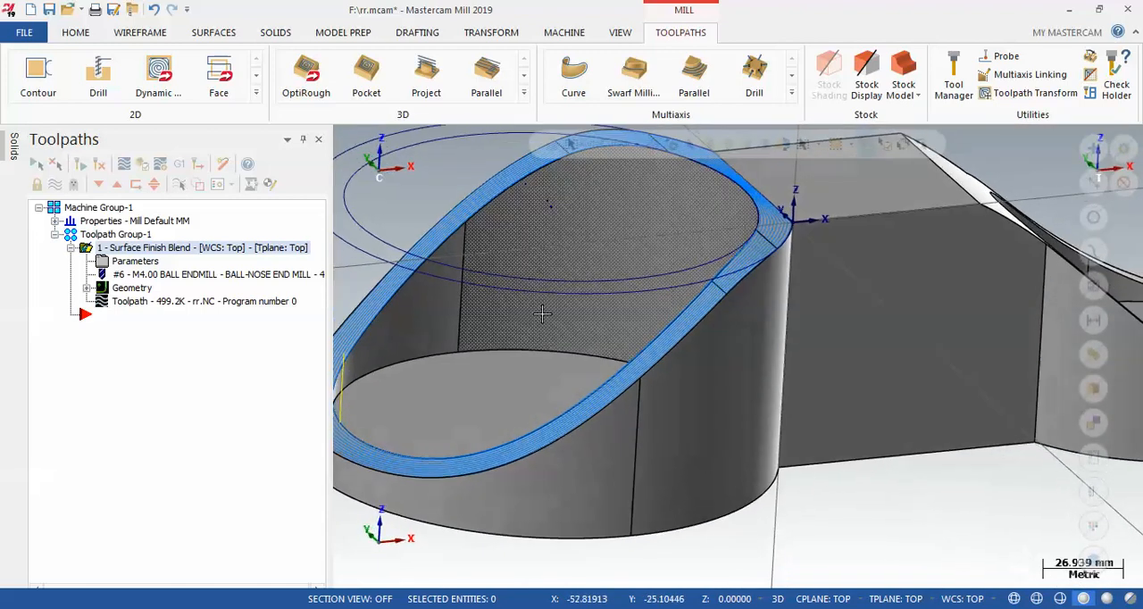
Review the gap settings of the Surface Finish Blend operation, accept them and regenerate the toolpath on the rim
{"action": "left_click", "coordinate": [134, 260]}
{"action": "left_click", "coordinate": [406, 441]}
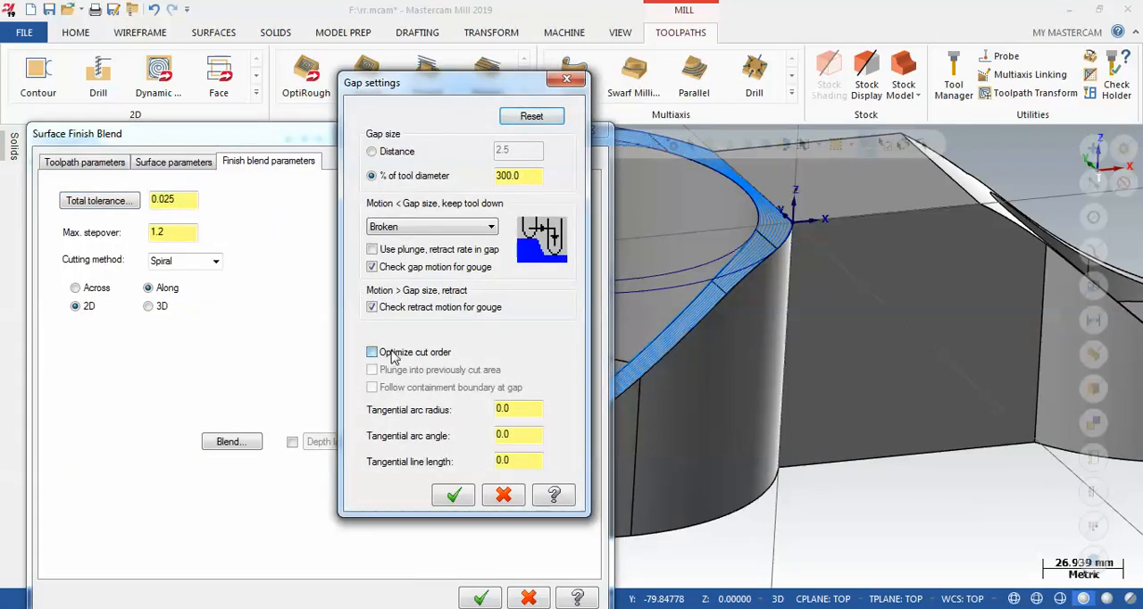
{"action": "left_click", "coordinate": [453, 495]}
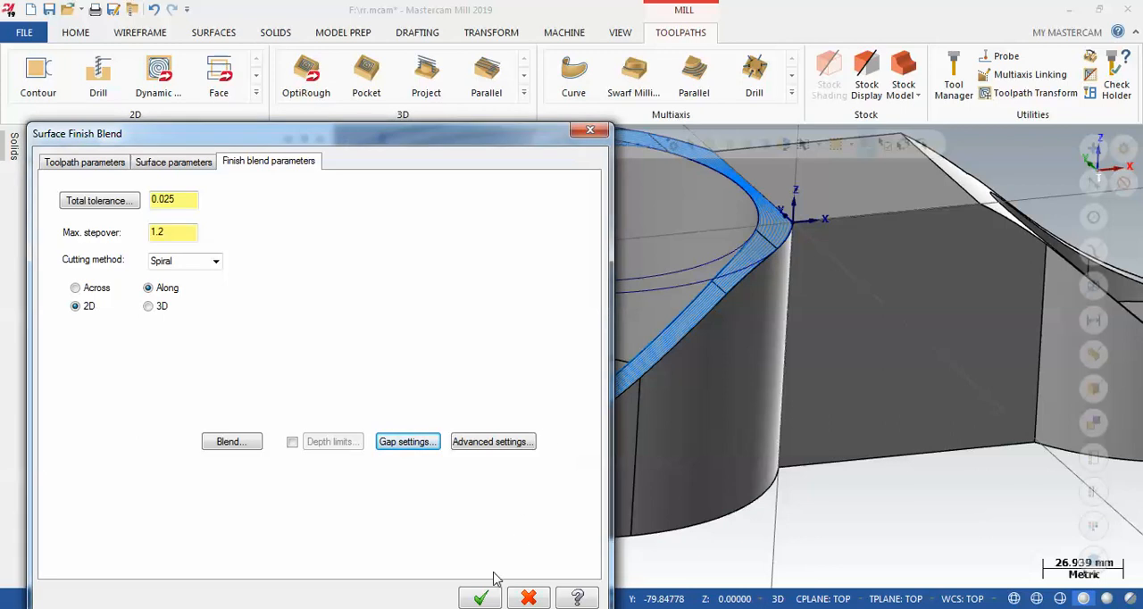
{"action": "left_click", "coordinate": [481, 597]}
{"action": "left_click", "coordinate": [100, 169]}
{"action": "middle_click_drag", "start_coordinate": [955, 258], "coordinate": [948, 284]}
Accept the blend along cut settings with a distance of 1.2 and 100% of stepover, then regenerate the toolpath and inspect it
{"action": "left_click", "coordinate": [134, 260]}
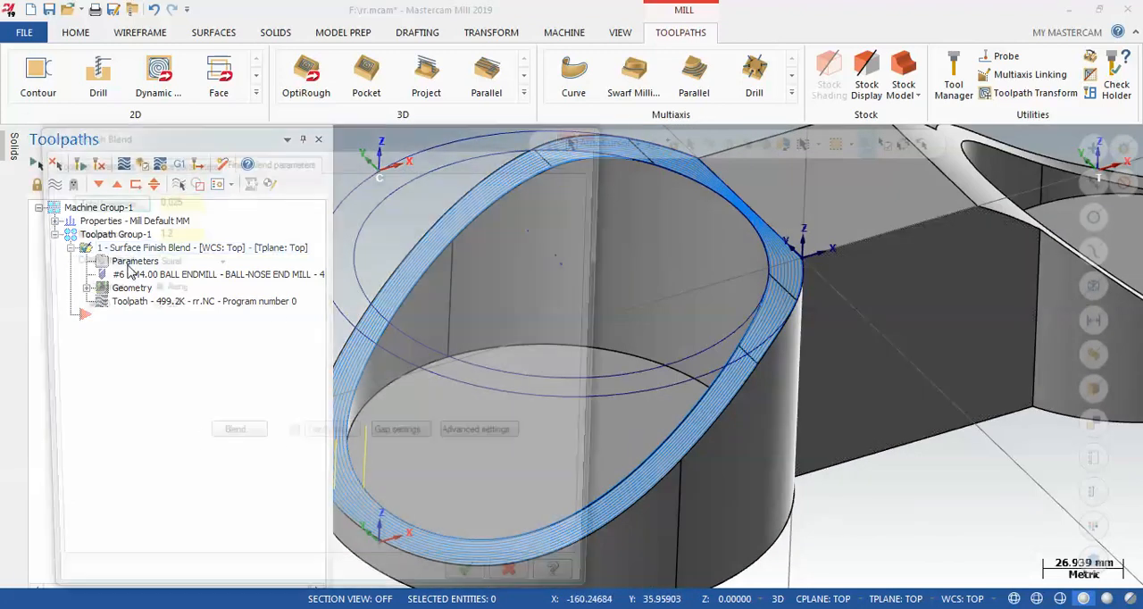
{"action": "left_click", "coordinate": [230, 440]}
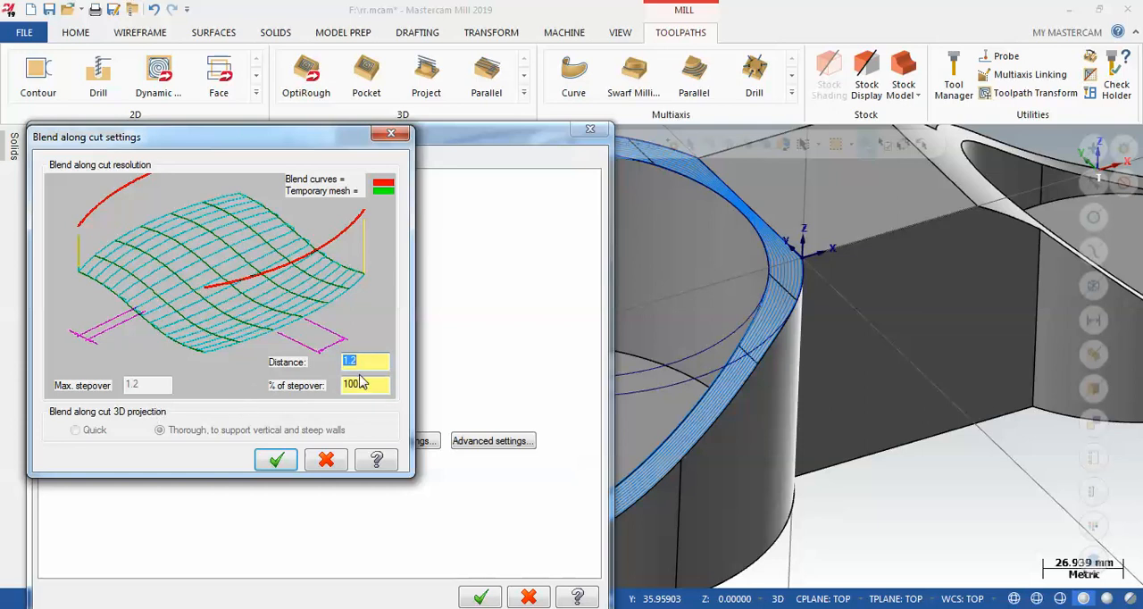
{"action": "left_click", "coordinate": [276, 458]}
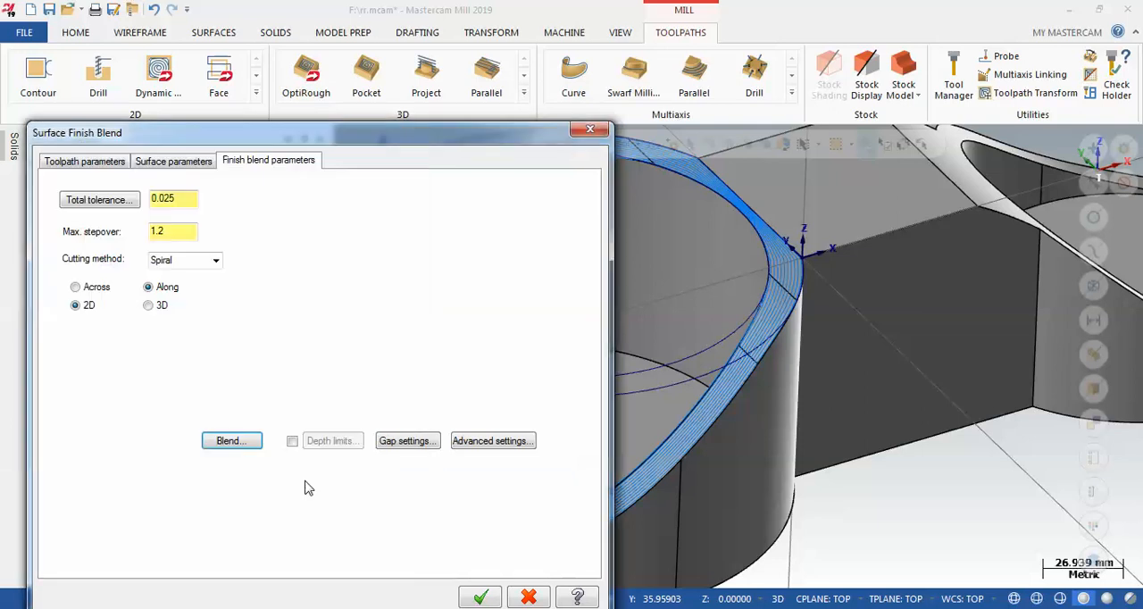
{"action": "left_click", "coordinate": [468, 596]}
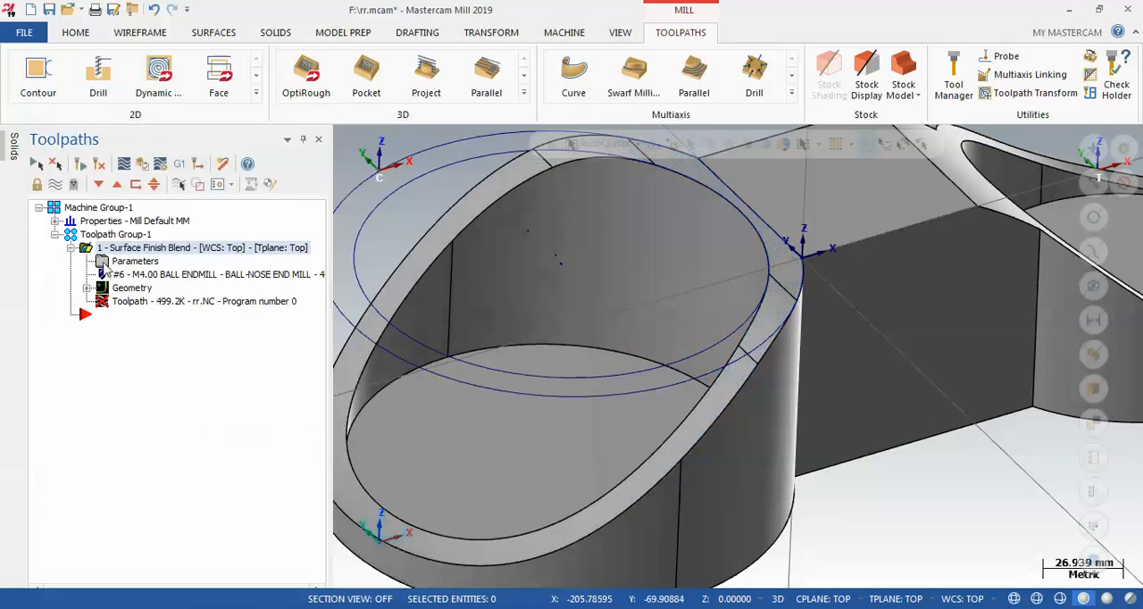
{"action": "left_click", "coordinate": [99, 166]}
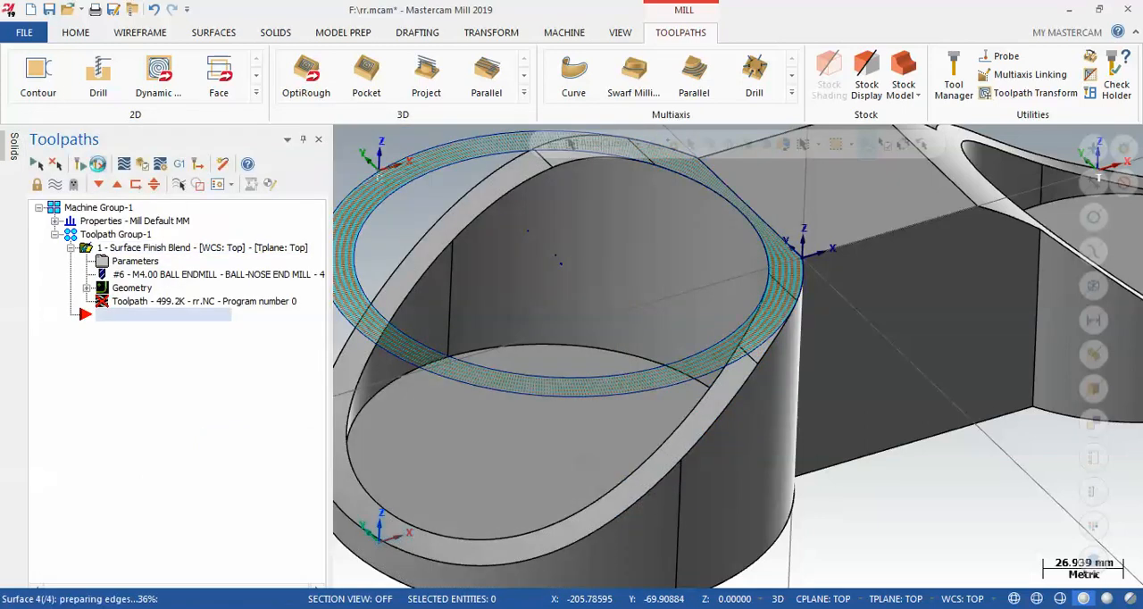
{"action": "middle_click_drag", "start_coordinate": [732, 223], "coordinate": [760, 452]}
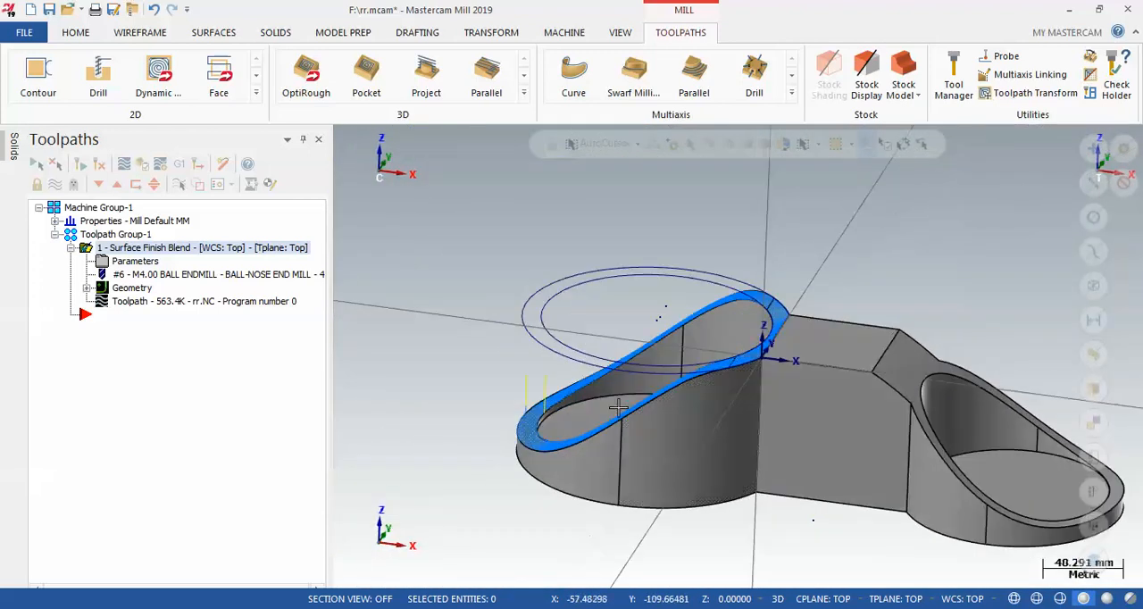
{"action": "scroll", "coordinate": [546, 411], "scroll_direction": "down", "scroll_amount": 5}
{"action": "scroll", "coordinate": [946, 528], "scroll_direction": "up", "scroll_amount": 5}
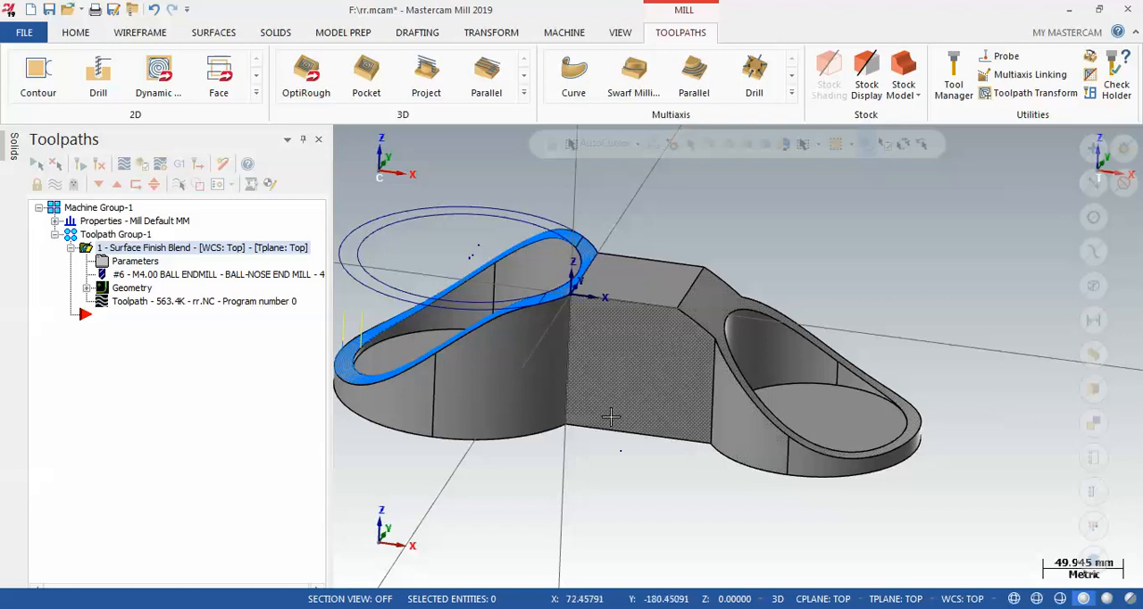
{"action": "left_click", "coordinate": [284, 34]}
{"action": "left_click", "coordinate": [539, 76]}
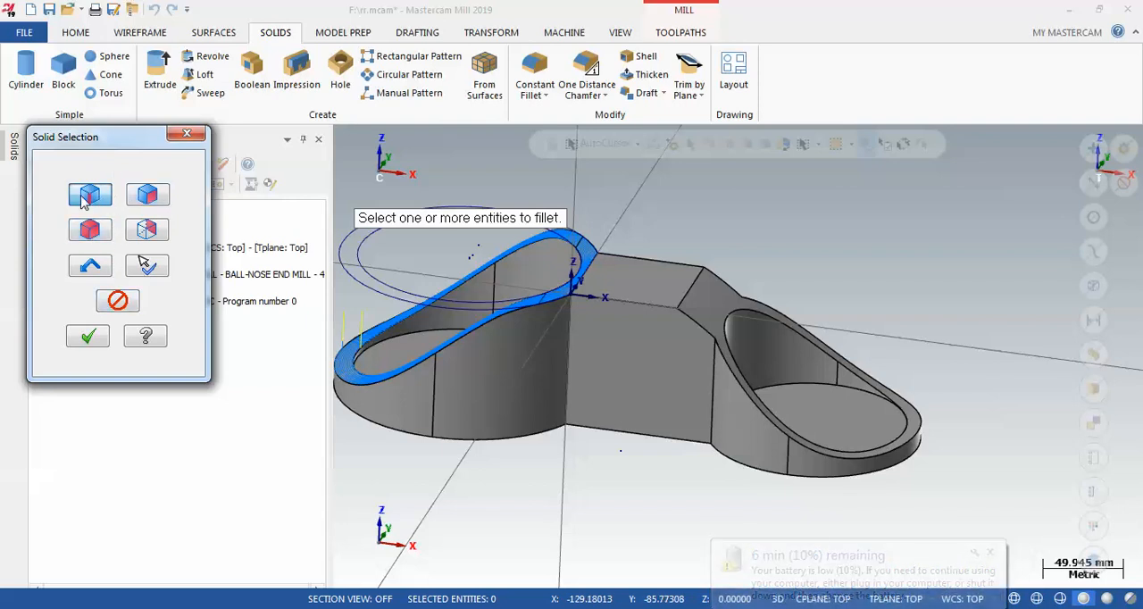
{"action": "middle_click_drag", "start_coordinate": [716, 375], "coordinate": [707, 407]}
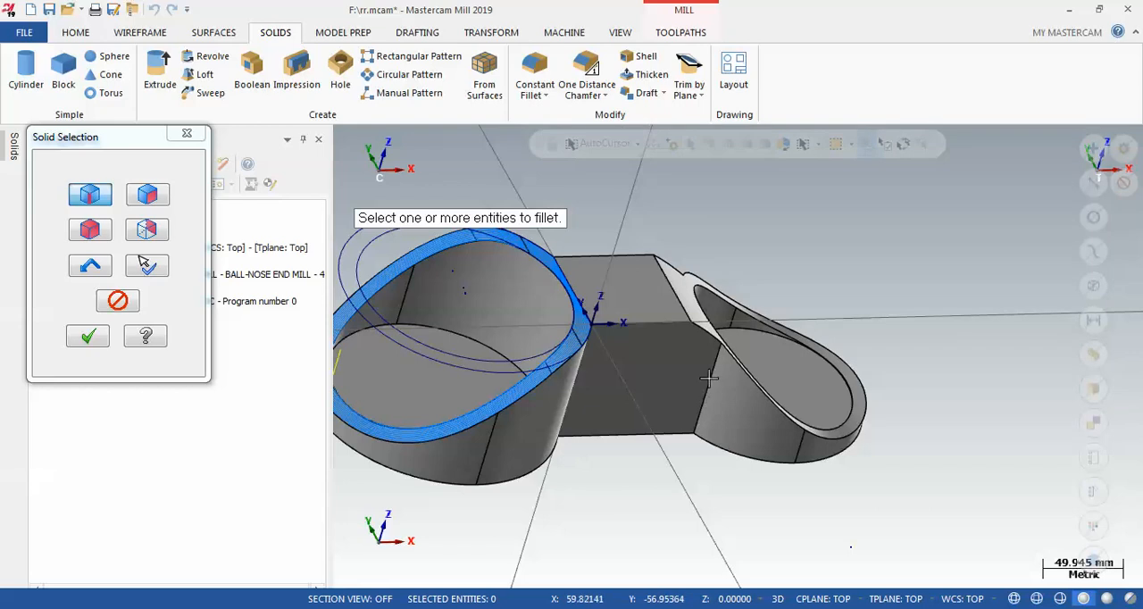
{"action": "middle_click_drag", "start_coordinate": [464, 304], "coordinate": [600, 338]}
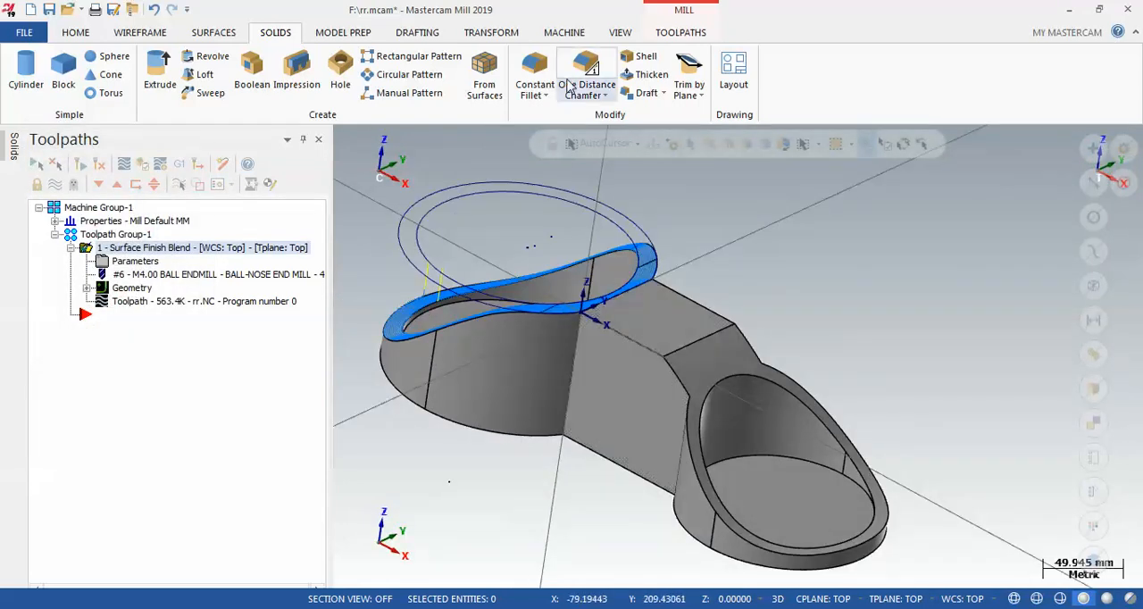
{"action": "left_click", "coordinate": [533, 70]}
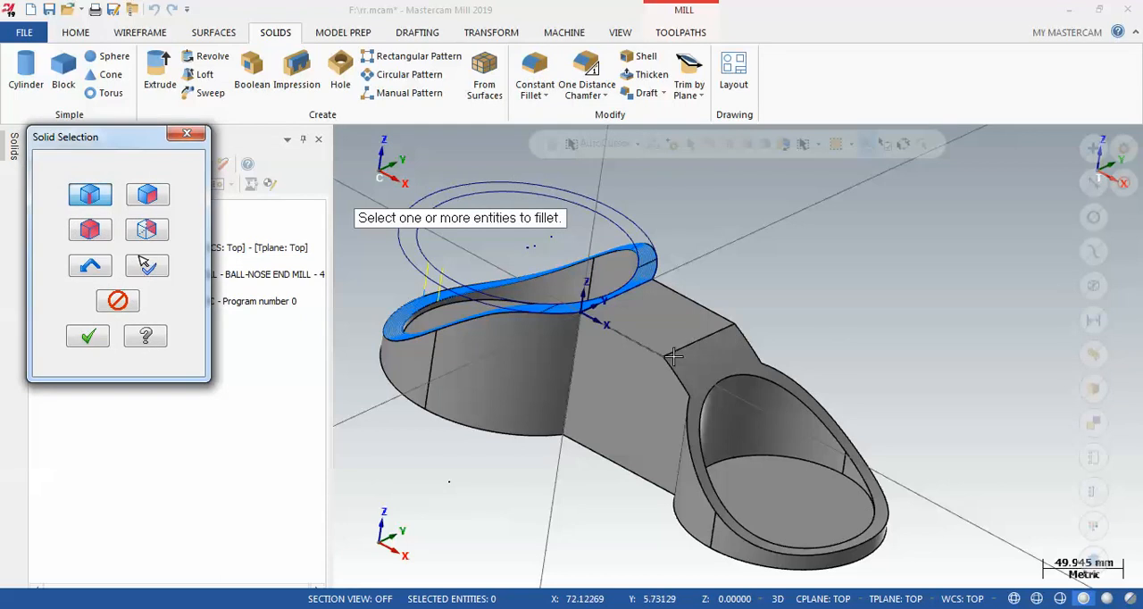
{"action": "left_click", "coordinate": [186, 133]}
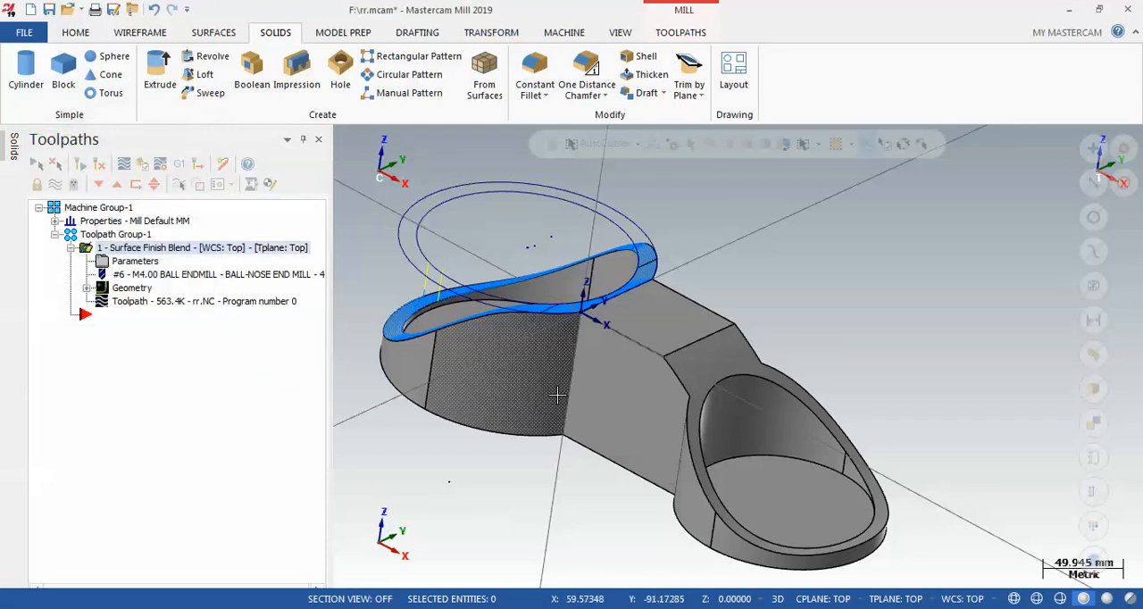
{"action": "middle_click_drag", "start_coordinate": [865, 275], "coordinate": [720, 456]}
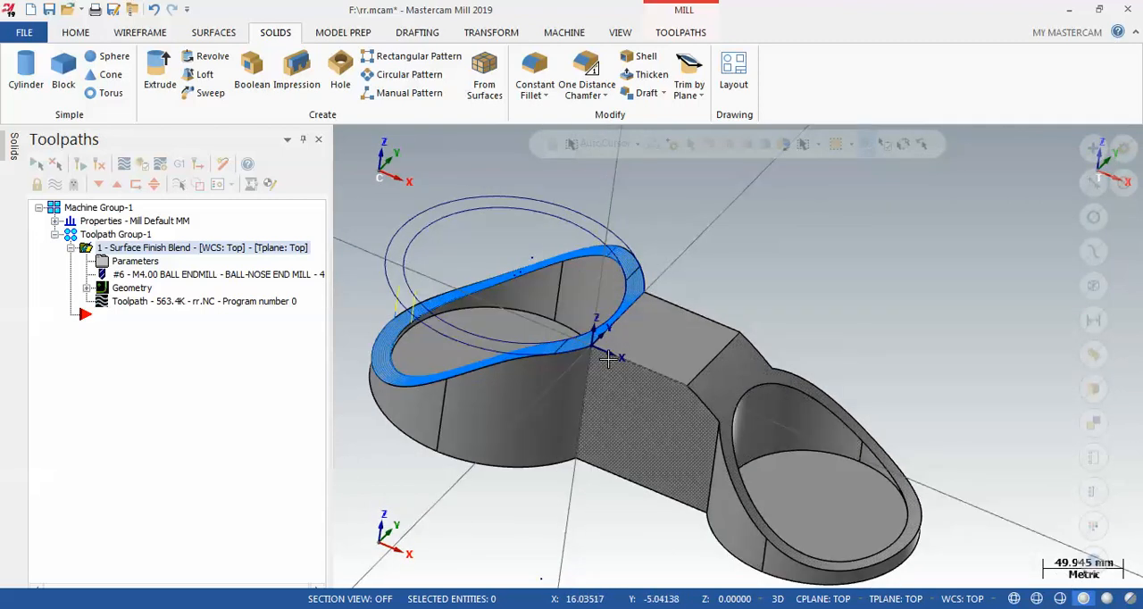
Create a Silhouette Boundary from the smaller cup's slanted rim face, keeping the 0.02 tolerances and arc fit
{"action": "left_click", "coordinate": [214, 32]}
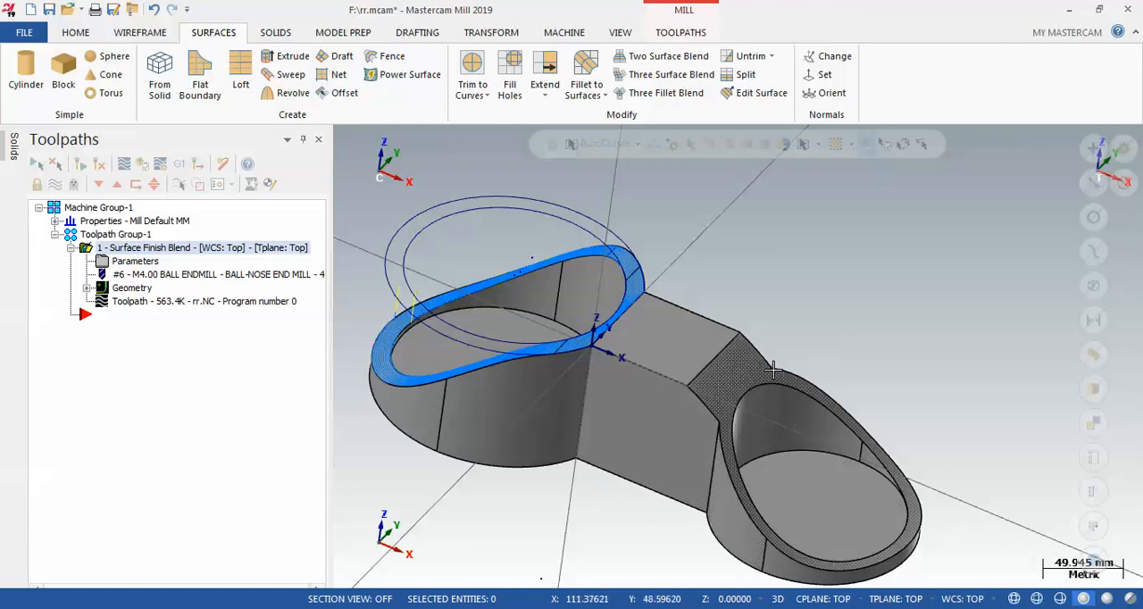
{"action": "left_click", "coordinate": [77, 33]}
{"action": "left_click", "coordinate": [143, 35]}
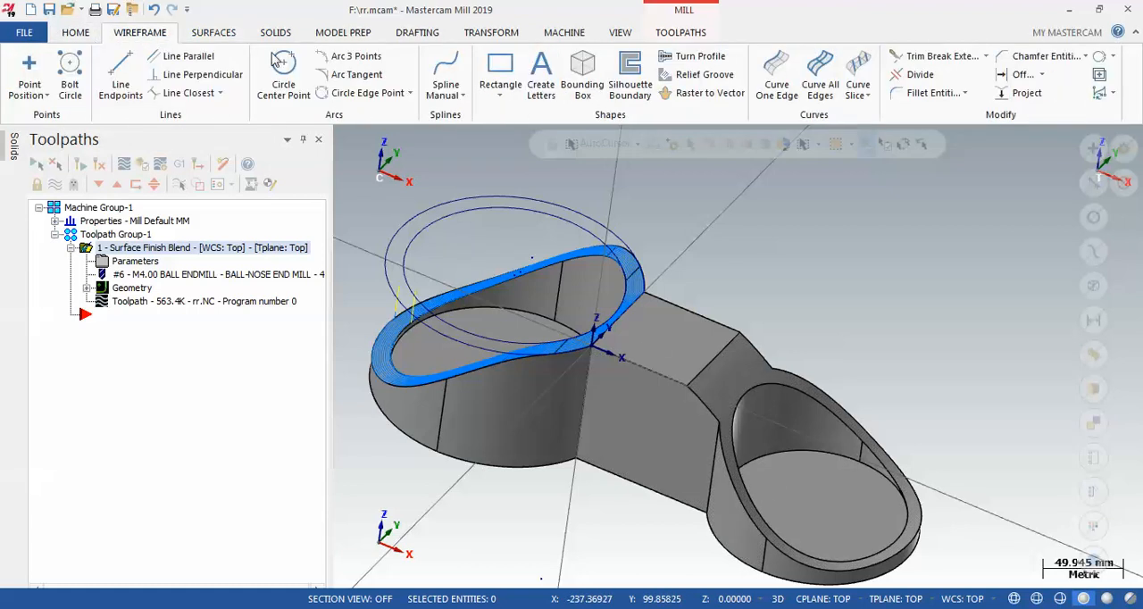
{"action": "left_click", "coordinate": [630, 79]}
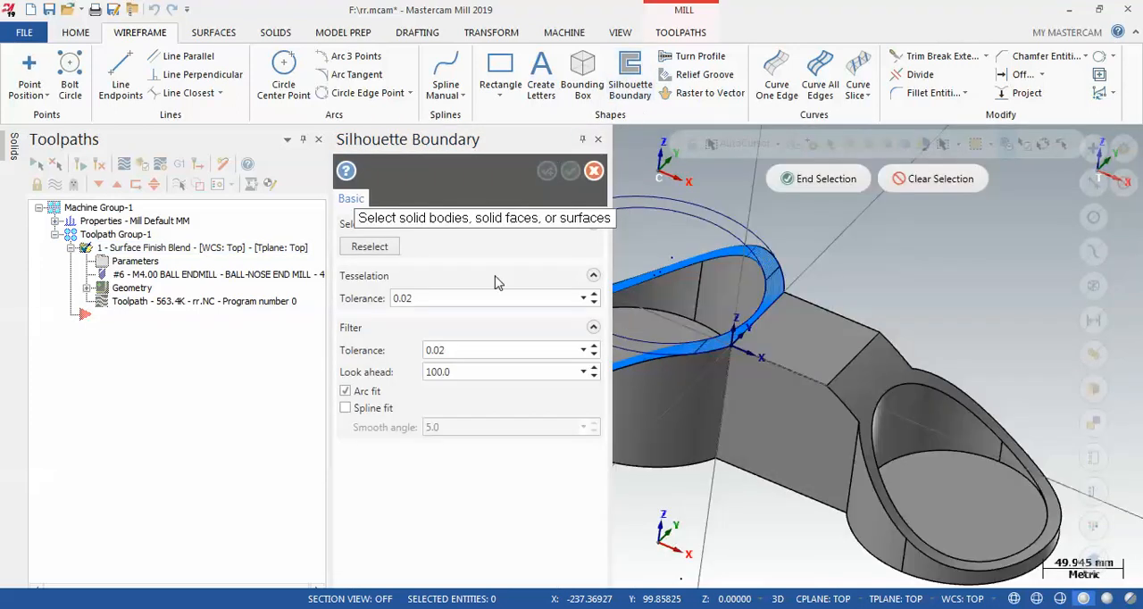
{"action": "left_click", "coordinate": [861, 399]}
{"action": "left_click", "coordinate": [847, 192]}
{"action": "left_click", "coordinate": [462, 305]}
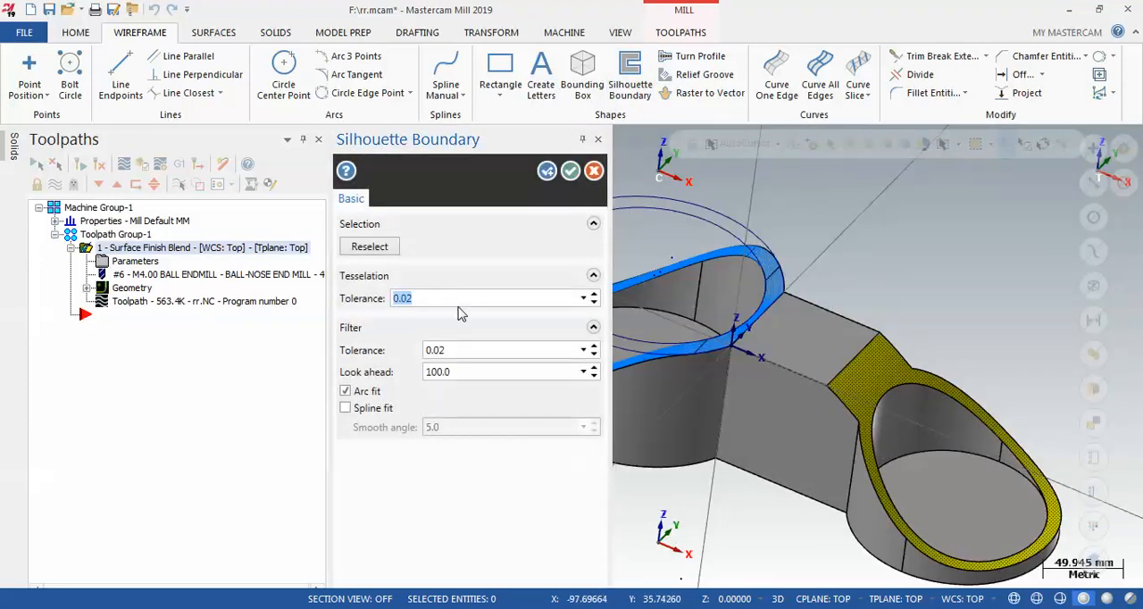
{"action": "left_click", "coordinate": [569, 171]}
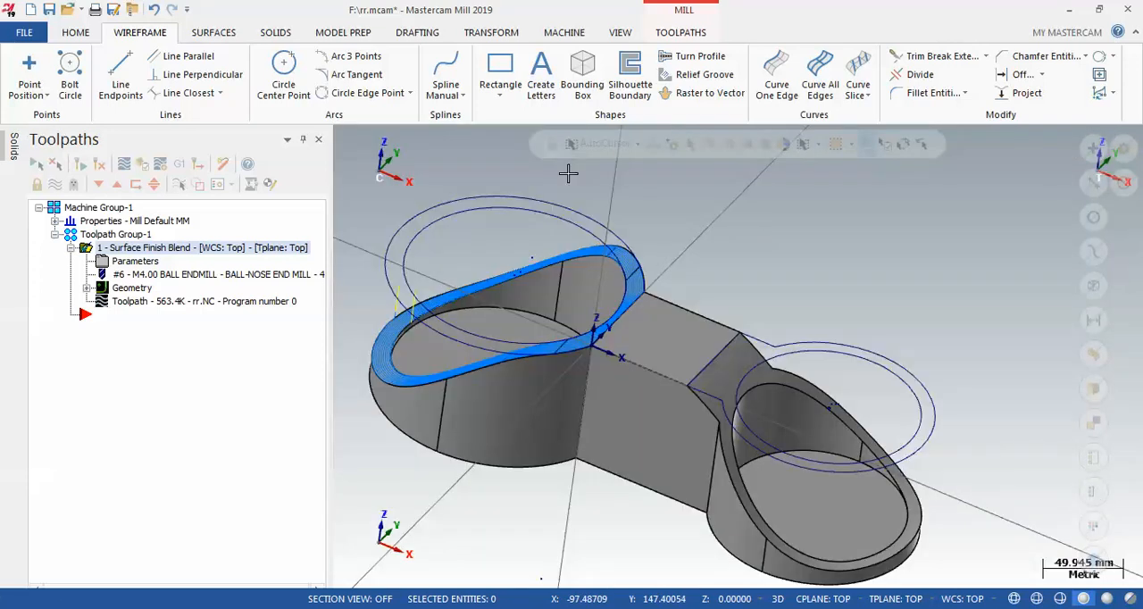
Add a second Surface Finish Blend toolpath with the smaller cup's slanted rim face as the drive geometry
{"action": "middle_click_drag", "start_coordinate": [741, 353], "coordinate": [773, 296]}
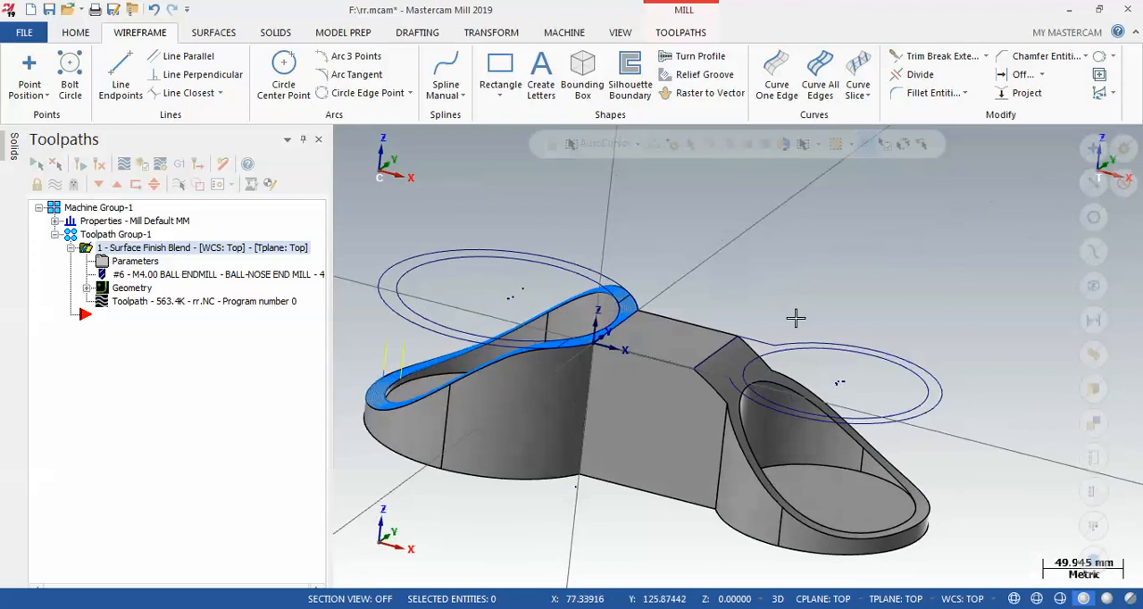
{"action": "right_click", "coordinate": [133, 238]}
{"action": "mouse_move", "coordinate": [242, 133]}
{"action": "mouse_move", "coordinate": [505, 300]}
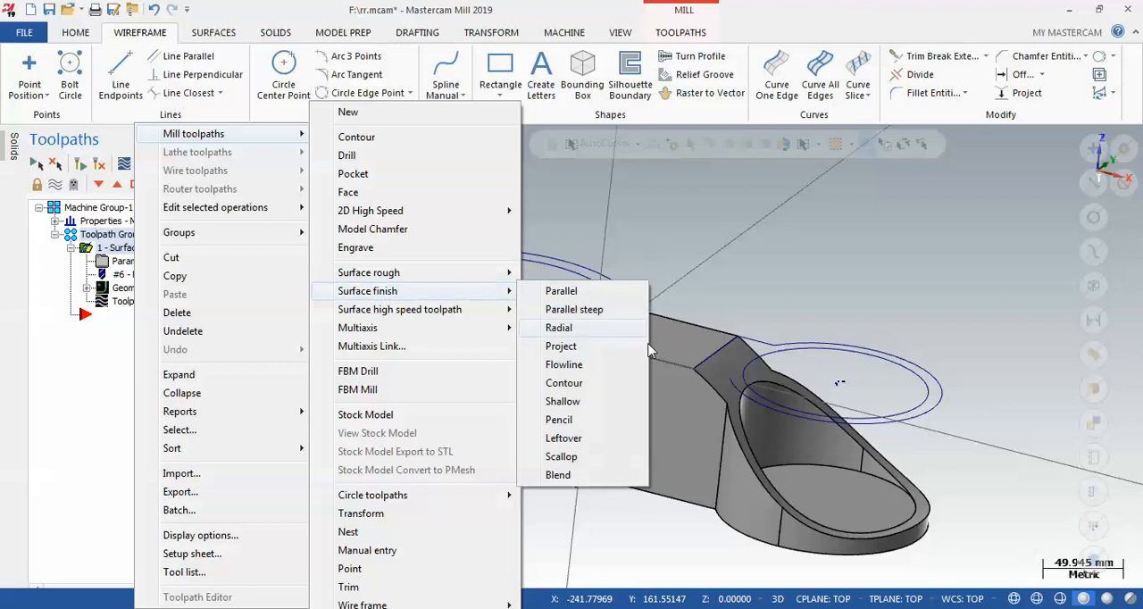
{"action": "left_click", "coordinate": [566, 473]}
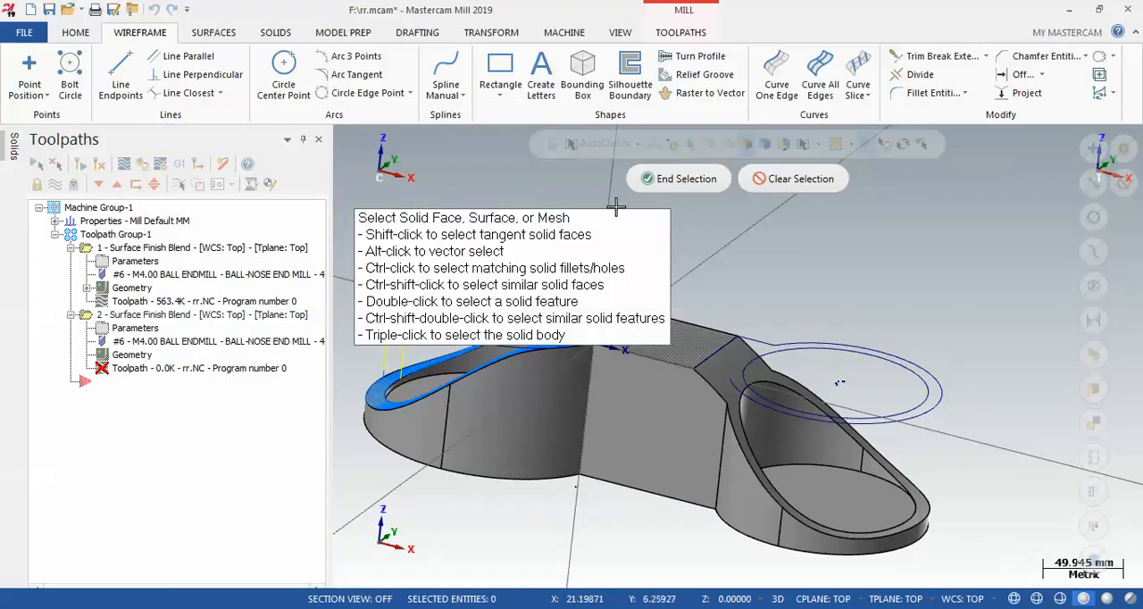
{"action": "left_click", "coordinate": [726, 382]}
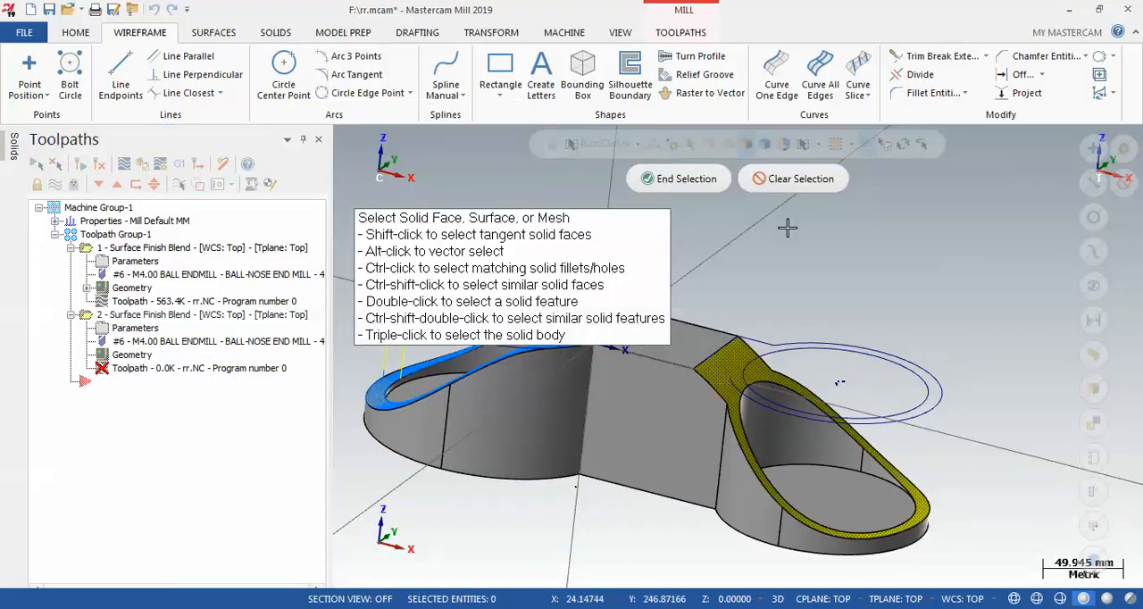
{"action": "left_click", "coordinate": [695, 181]}
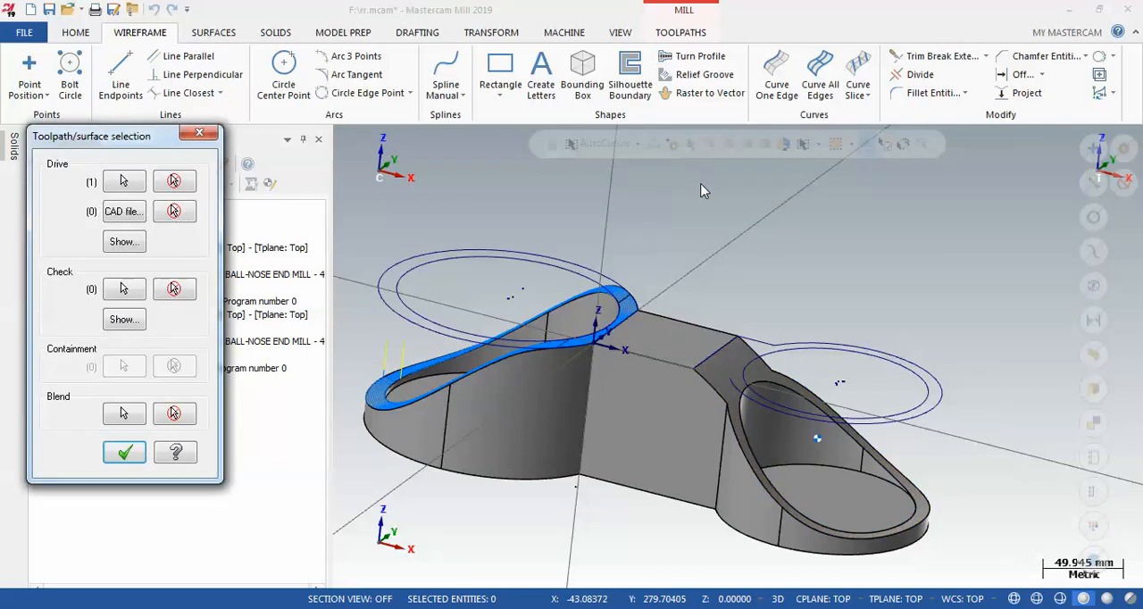
Chain the outer and inner silhouette curves above the smaller cup as the blend curves
{"action": "left_click", "coordinate": [123, 413]}
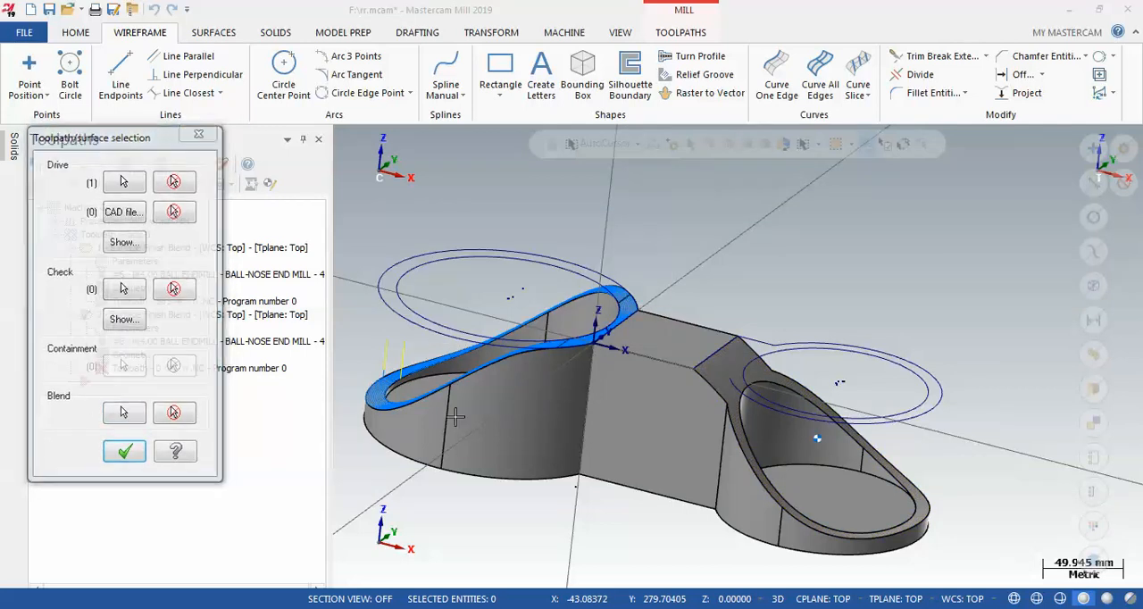
{"action": "left_click", "coordinate": [889, 355]}
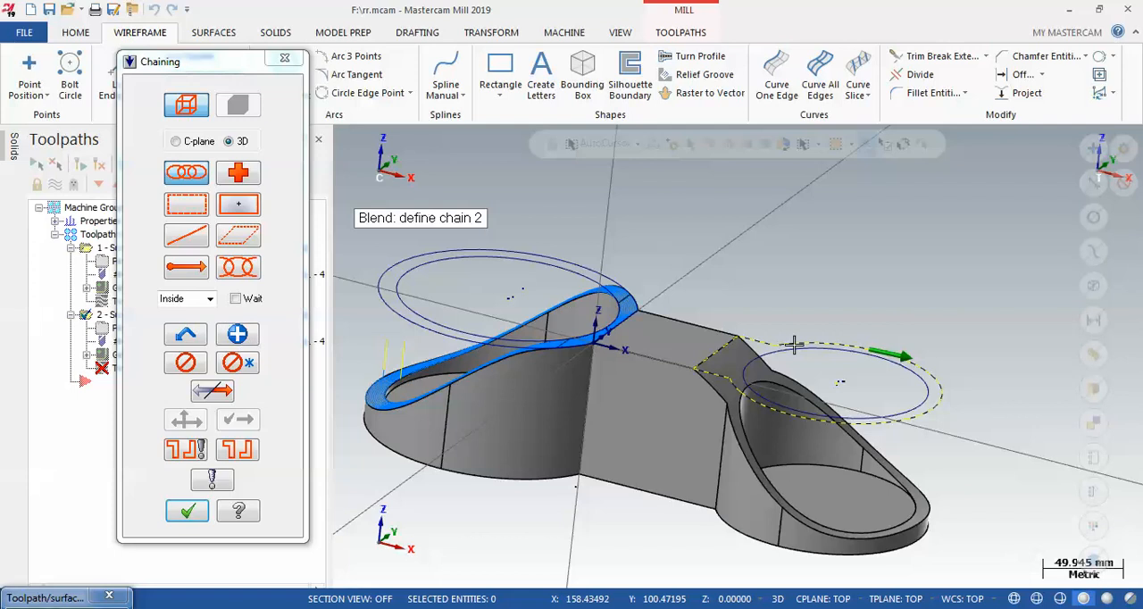
{"action": "middle_click_drag", "start_coordinate": [916, 323], "coordinate": [918, 334]}
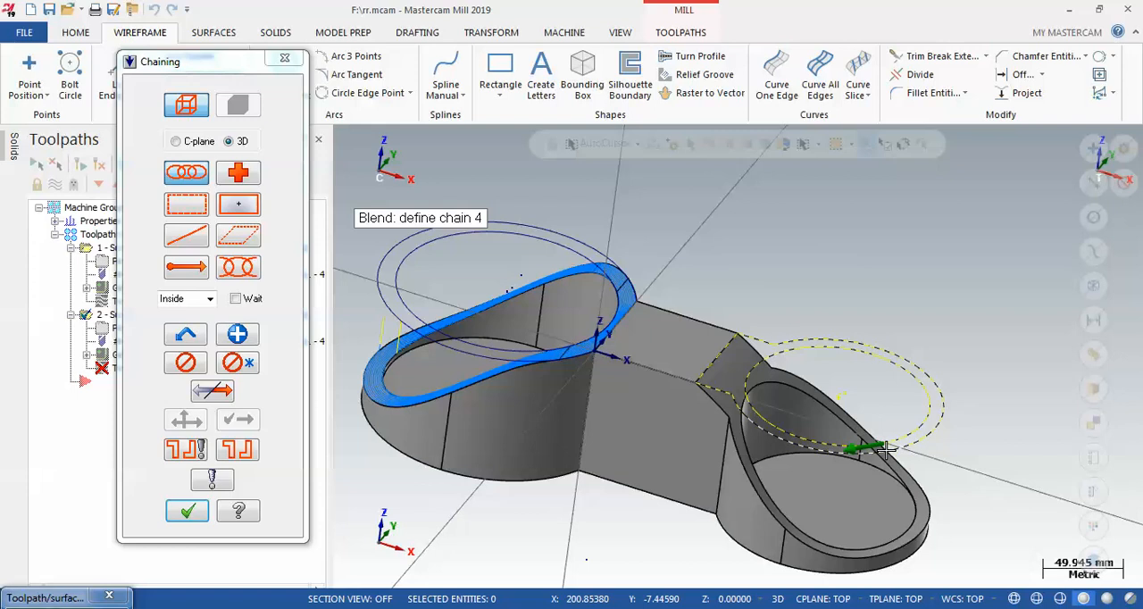
{"action": "scroll", "coordinate": [904, 457], "scroll_direction": "up", "scroll_amount": 2}
{"action": "scroll", "coordinate": [923, 448], "scroll_direction": "down", "scroll_amount": 1}
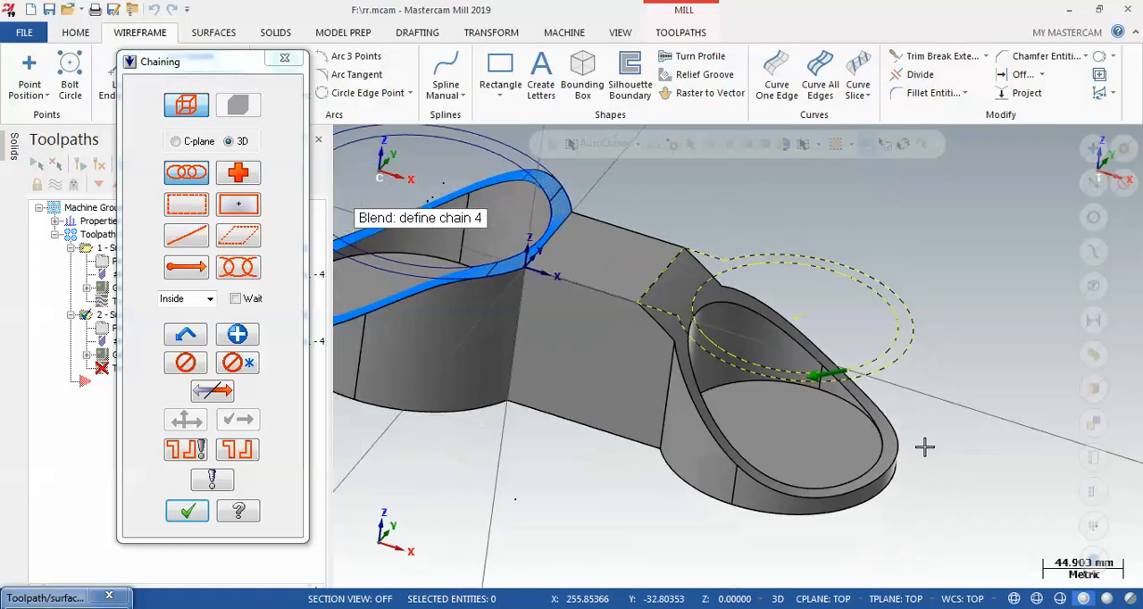
{"action": "scroll", "coordinate": [923, 448], "scroll_direction": "up", "scroll_amount": 1}
{"action": "left_click", "coordinate": [198, 511]}
{"action": "left_click", "coordinate": [201, 511]}
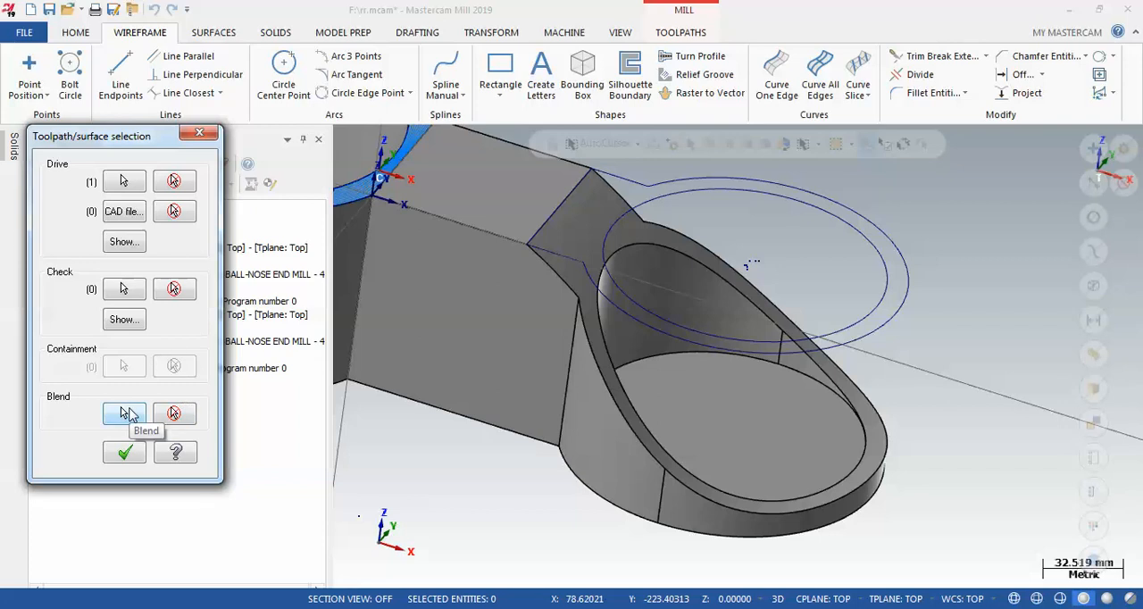
Try to generate the smaller cup's Surface Finish Blend toolpath with the existing parameters, then discard the operation
{"action": "left_click", "coordinate": [636, 221]}
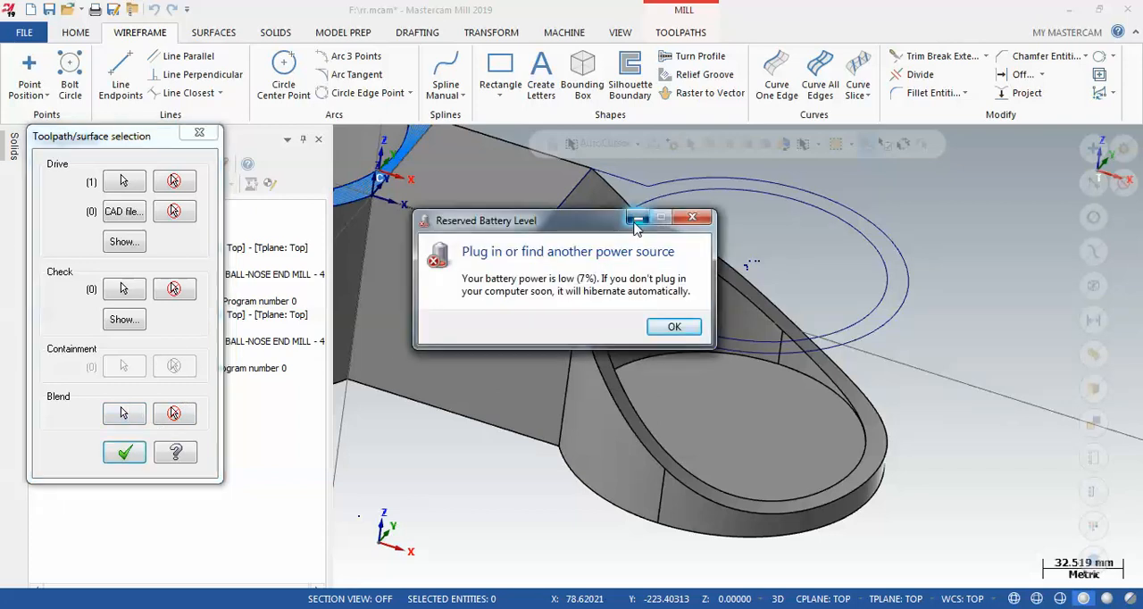
{"action": "left_click", "coordinate": [118, 451]}
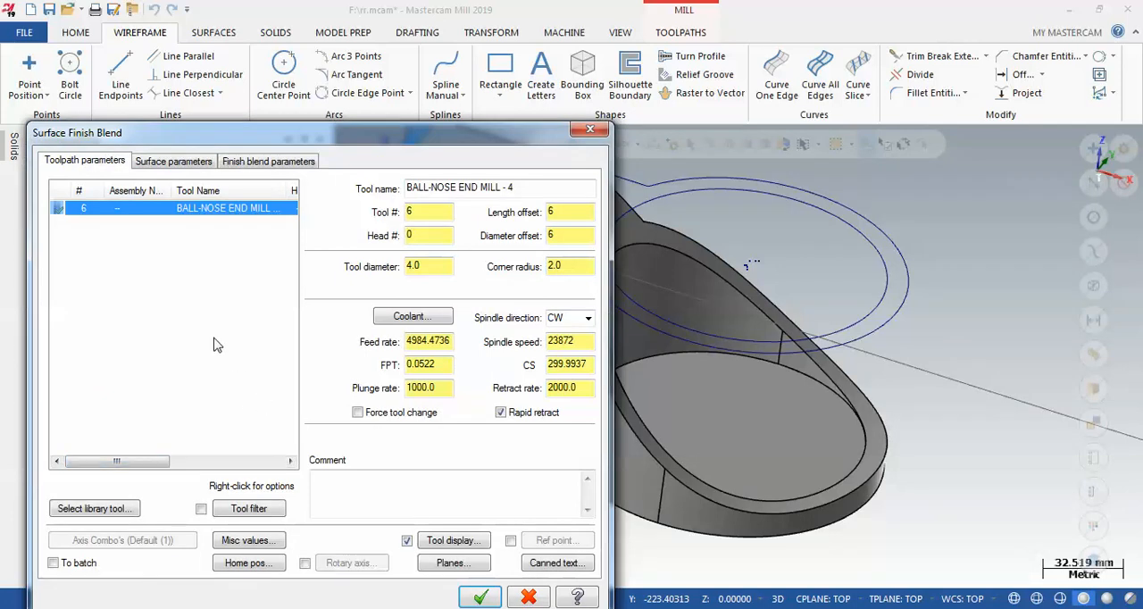
{"action": "left_click", "coordinate": [200, 165]}
{"action": "left_click", "coordinate": [239, 165]}
{"action": "left_click", "coordinate": [482, 598]}
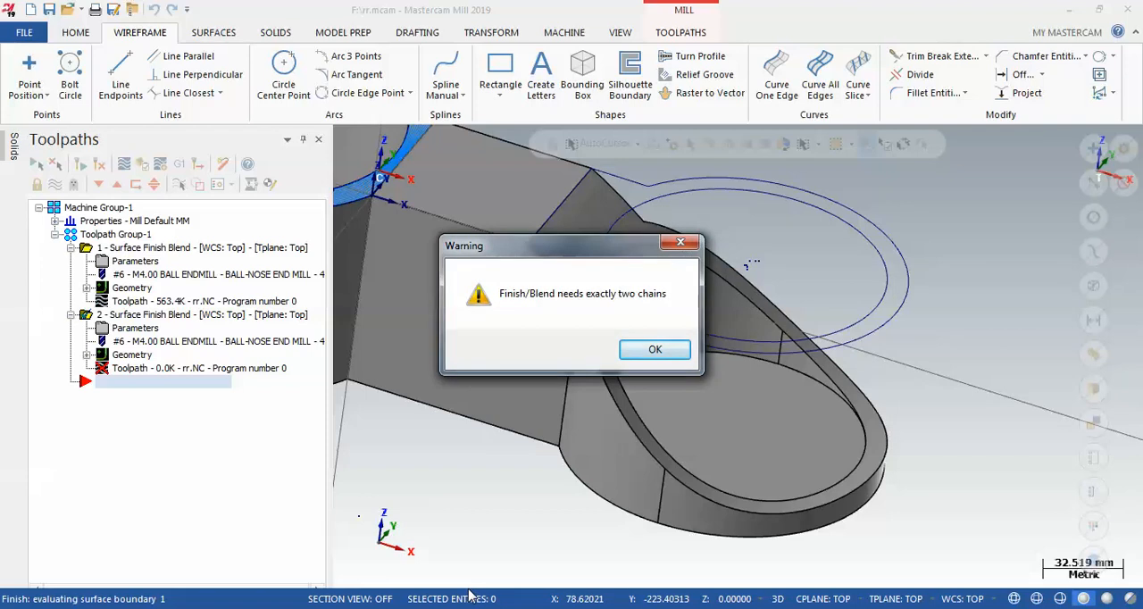
{"action": "left_click", "coordinate": [659, 354]}
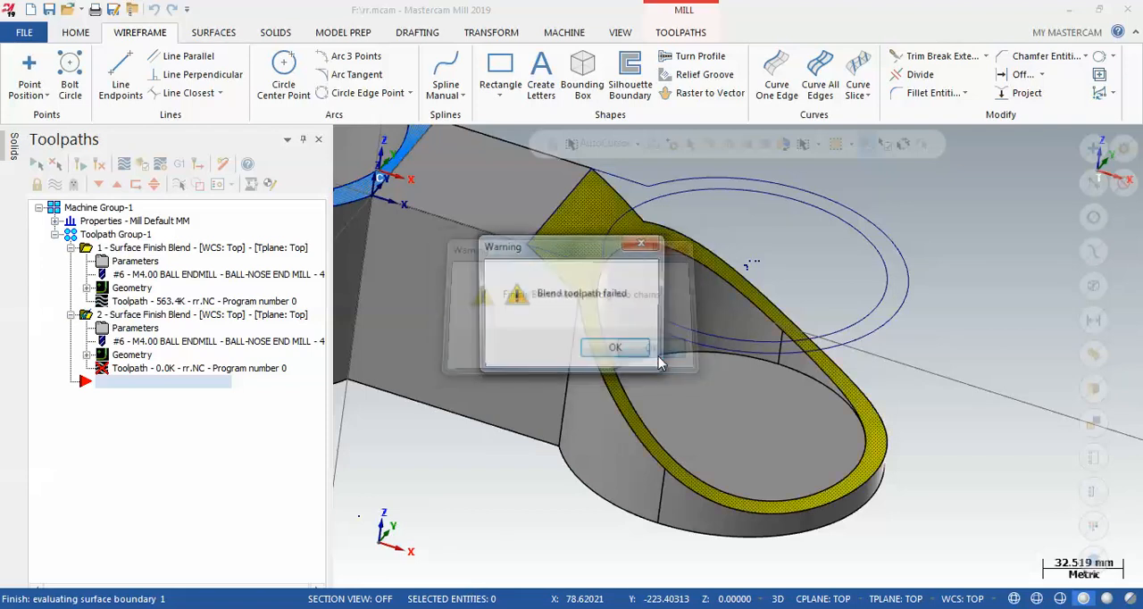
{"action": "left_click", "coordinate": [601, 352]}
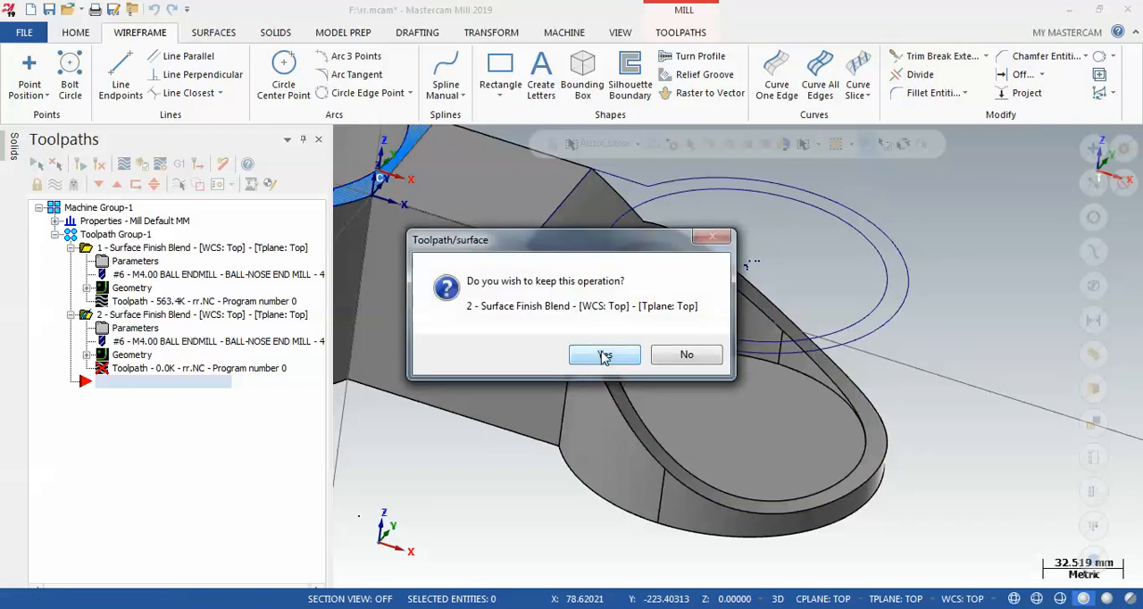
{"action": "left_click", "coordinate": [685, 355]}
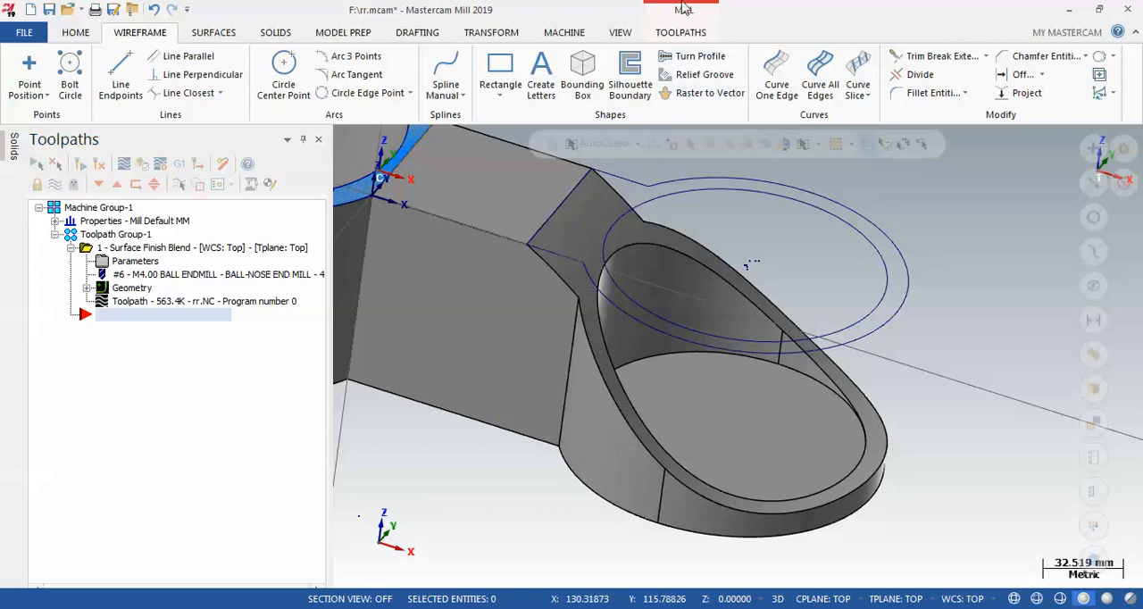
Draw a horizontal line about 17.9 mm long across the inner and outer silhouette curves above the smaller cup
{"action": "left_click", "coordinate": [691, 218]}
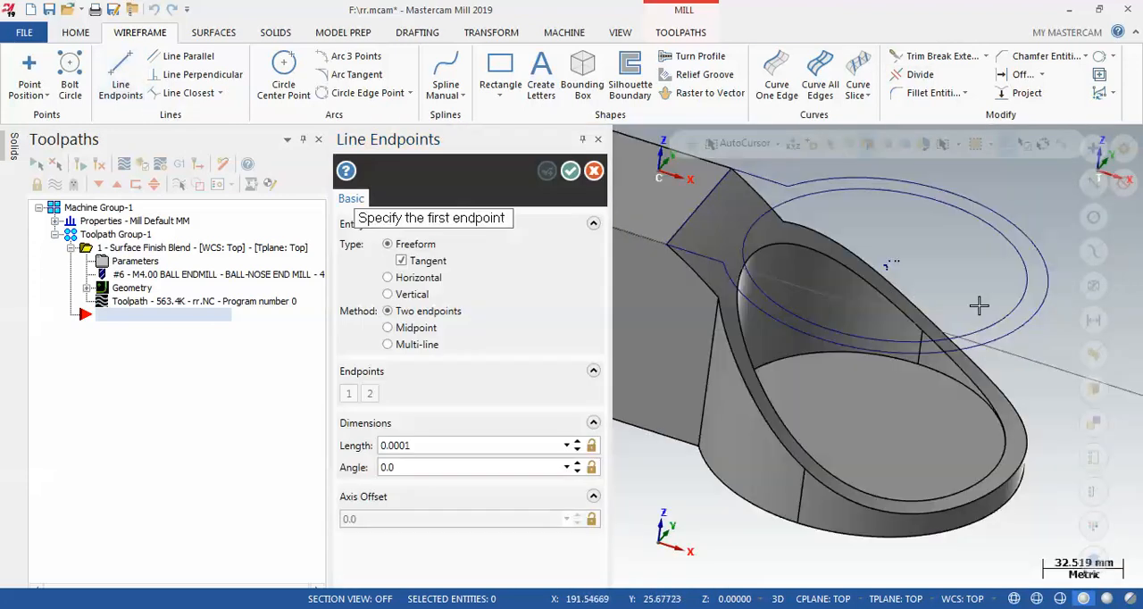
{"action": "left_click", "coordinate": [1026, 306]}
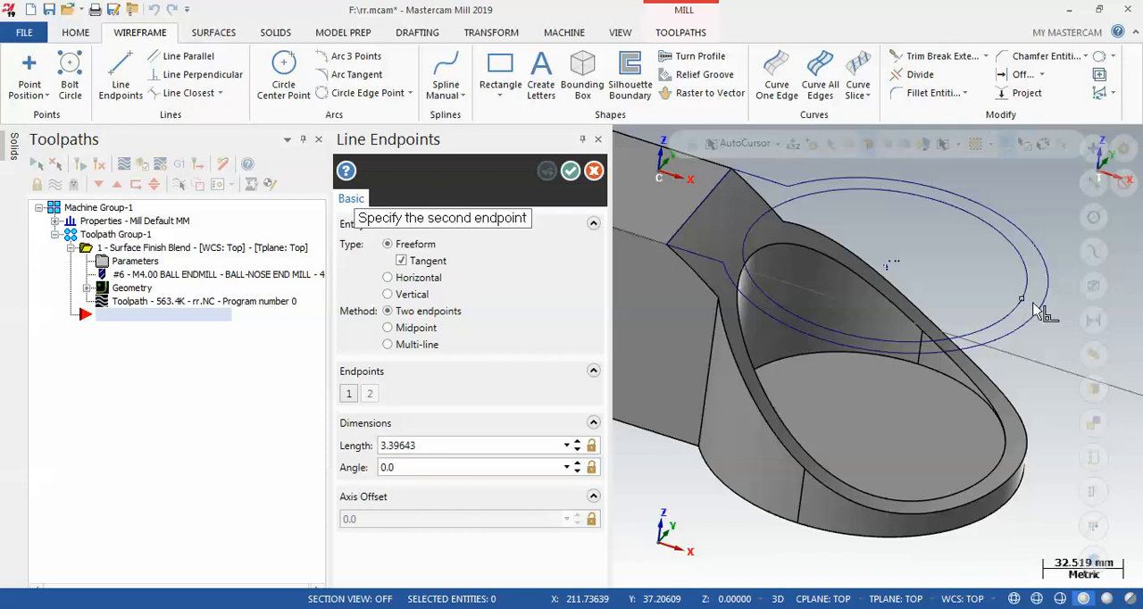
{"action": "left_click", "coordinate": [1062, 327]}
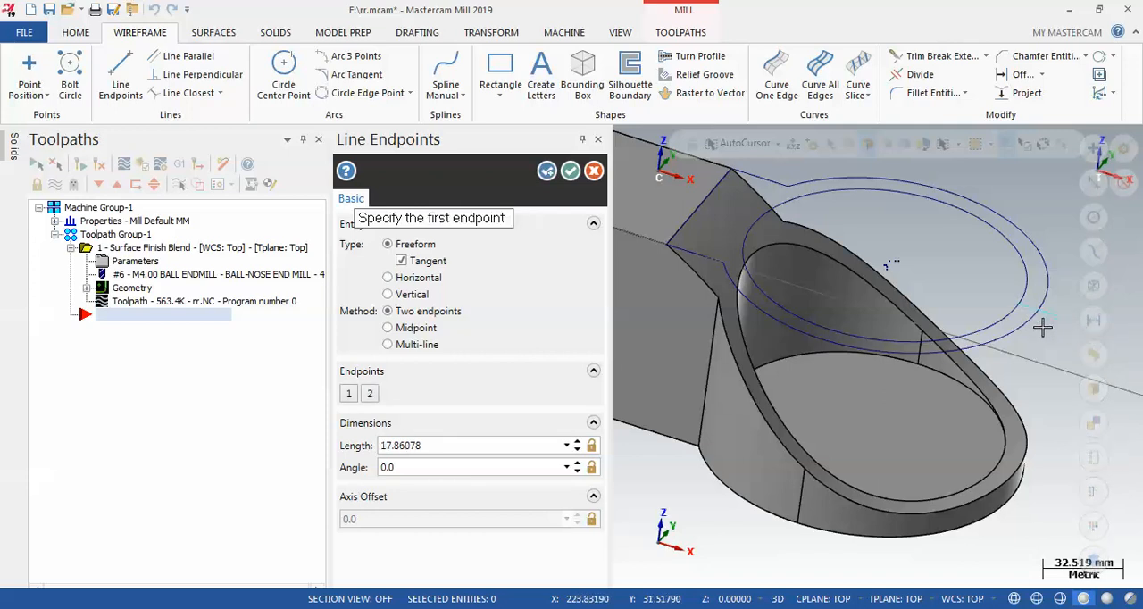
{"action": "key", "text": "Escape"}
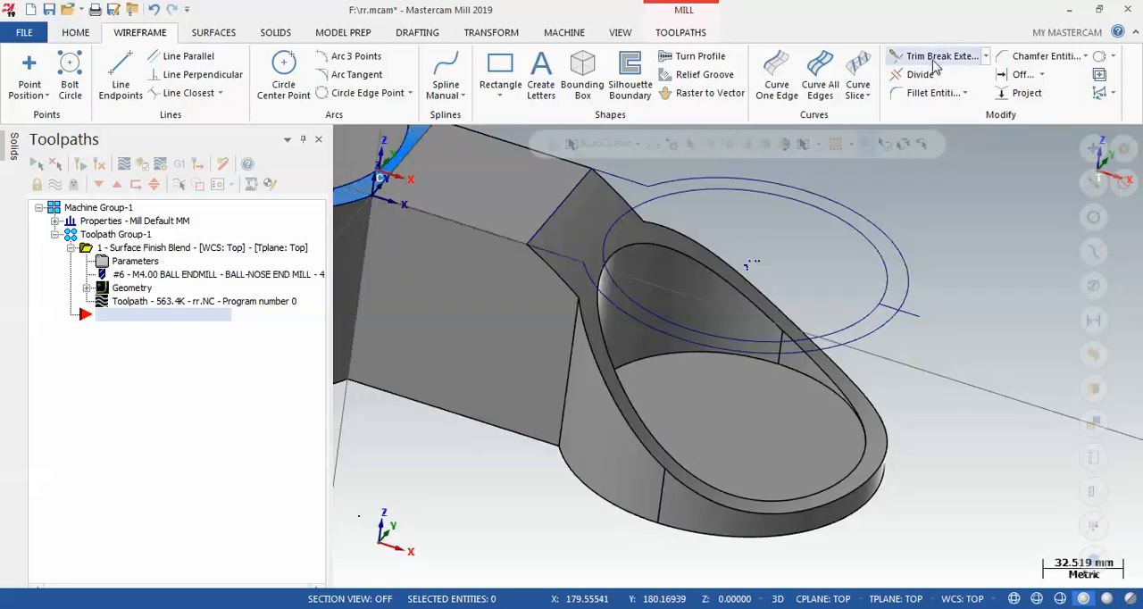
Break the inner and outer silhouette curves where the line crosses them and remove the line
{"action": "left_click", "coordinate": [937, 55]}
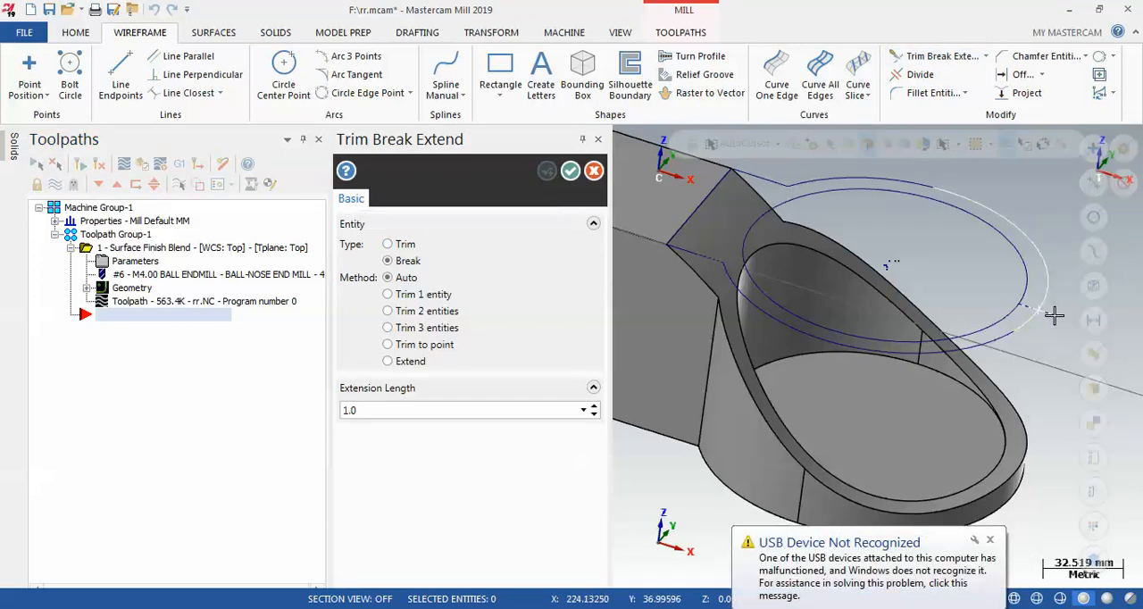
{"action": "left_click", "coordinate": [572, 173]}
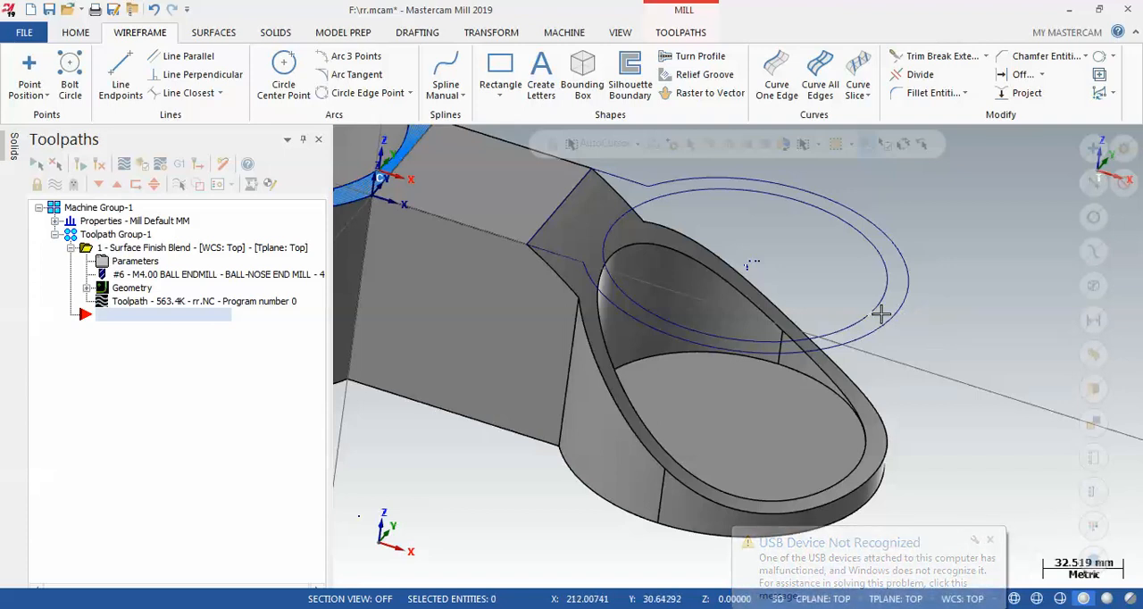
{"action": "scroll", "coordinate": [884, 311], "scroll_direction": "up", "scroll_amount": 2}
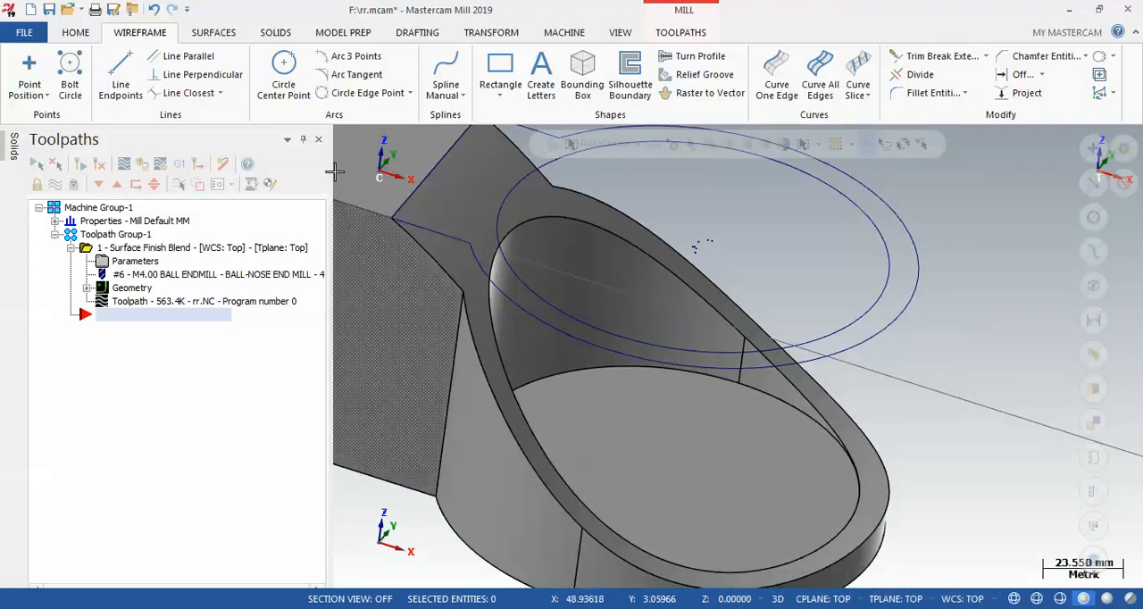
Add a Surface Finish Blend toolpath with the smaller cup's slanted rim face as the drive geometry
{"action": "right_click", "coordinate": [137, 234]}
{"action": "mouse_move", "coordinate": [223, 134]}
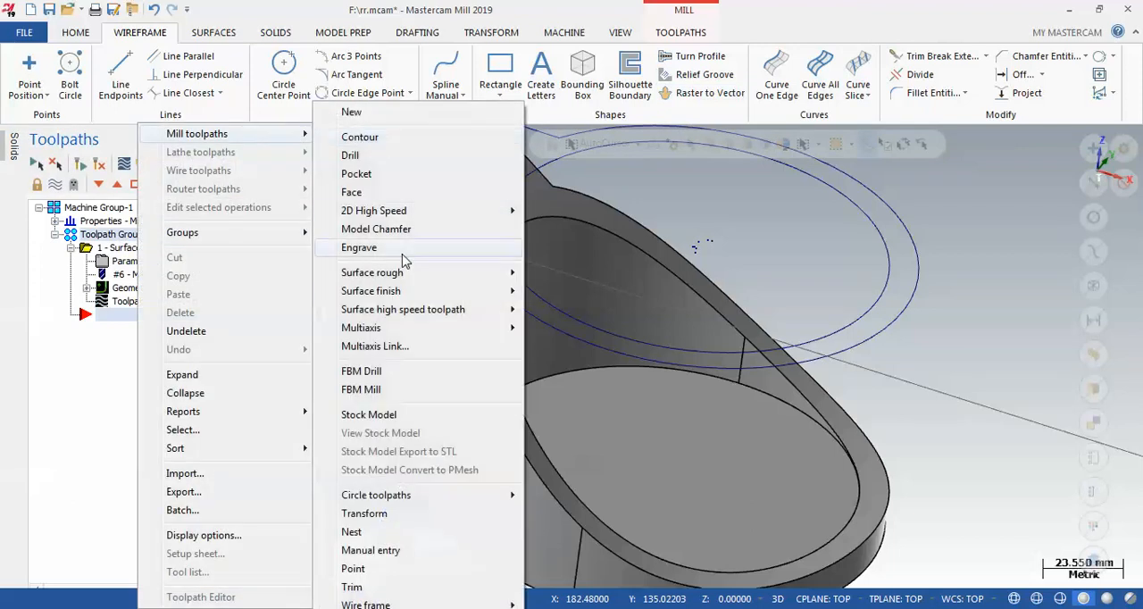
{"action": "mouse_move", "coordinate": [415, 291]}
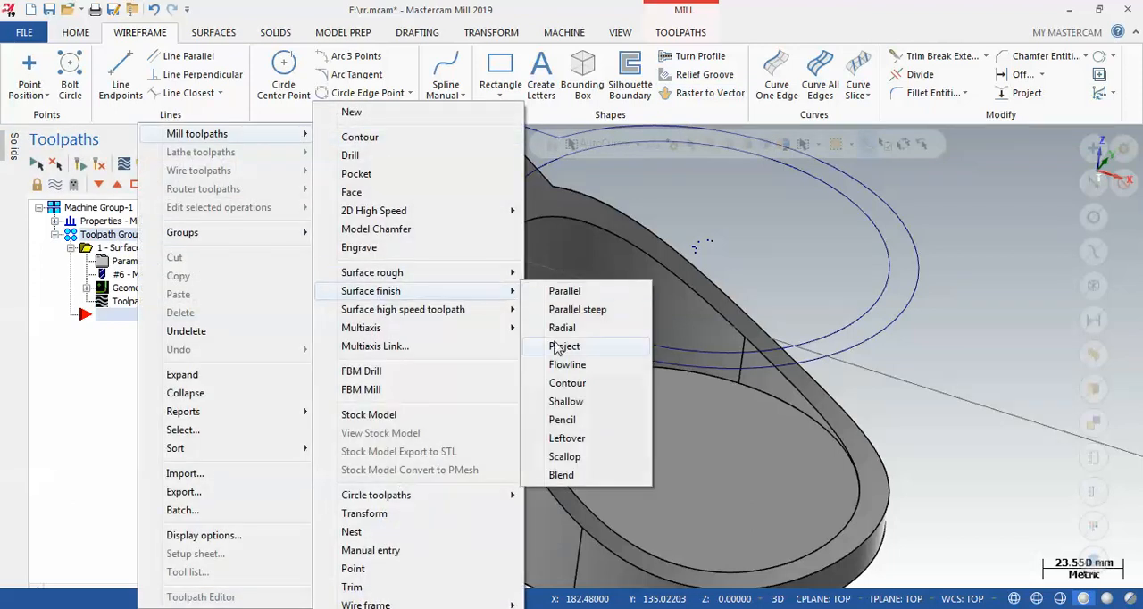
{"action": "left_click", "coordinate": [576, 473]}
{"action": "left_click", "coordinate": [701, 348]}
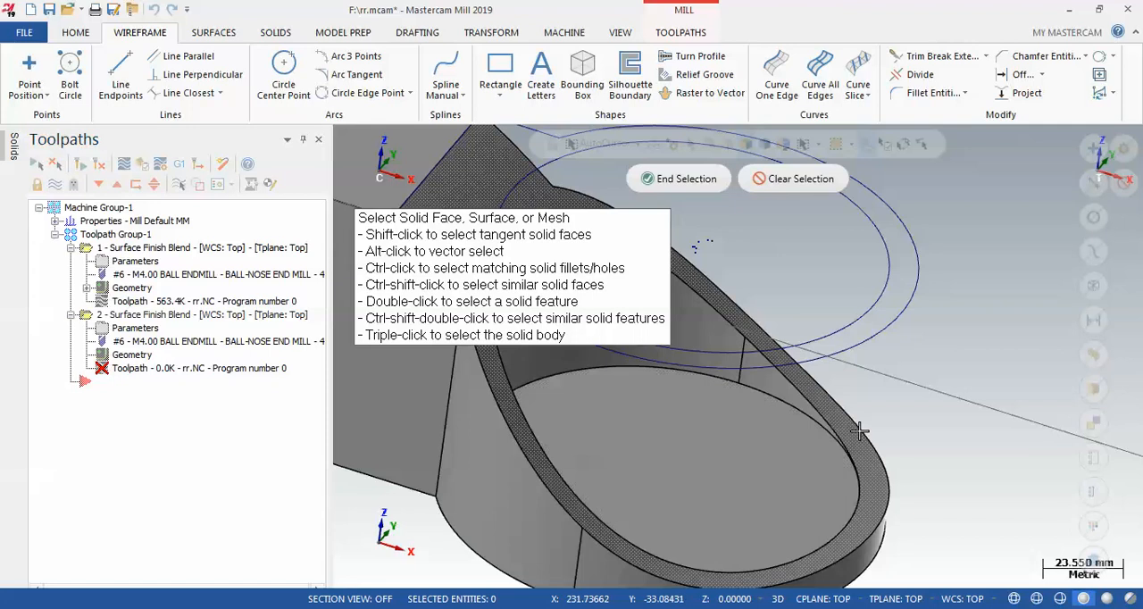
{"action": "scroll", "coordinate": [687, 284], "scroll_direction": "down", "scroll_amount": 2}
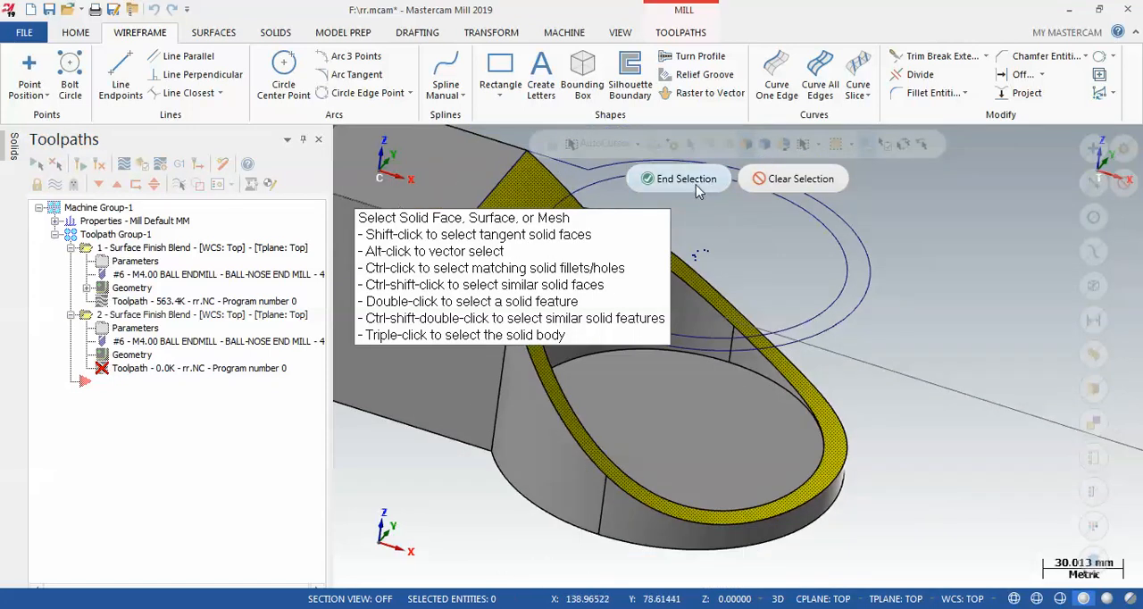
{"action": "left_click", "coordinate": [695, 185]}
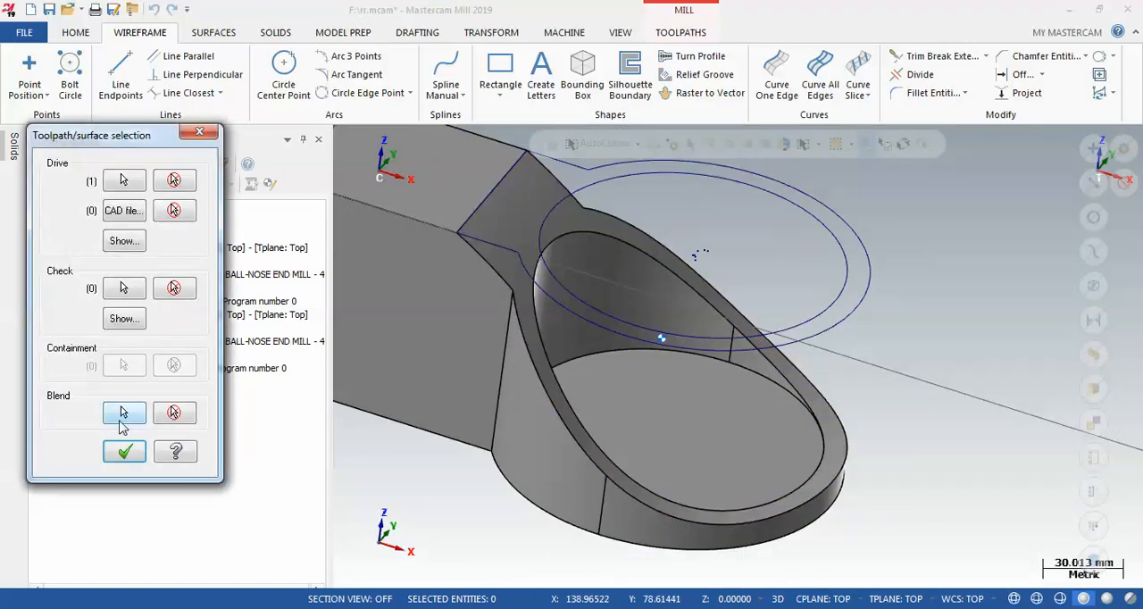
Chain the outer and inner silhouette curves from their break points in the same direction as the two blend curves
{"action": "left_click", "coordinate": [123, 414]}
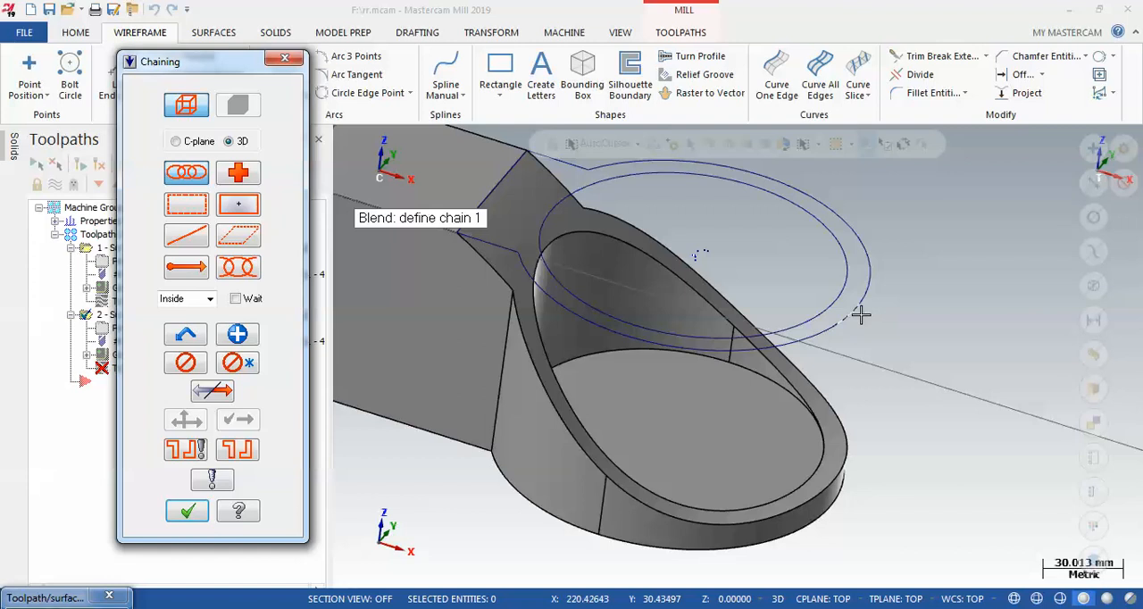
{"action": "left_click", "coordinate": [860, 313]}
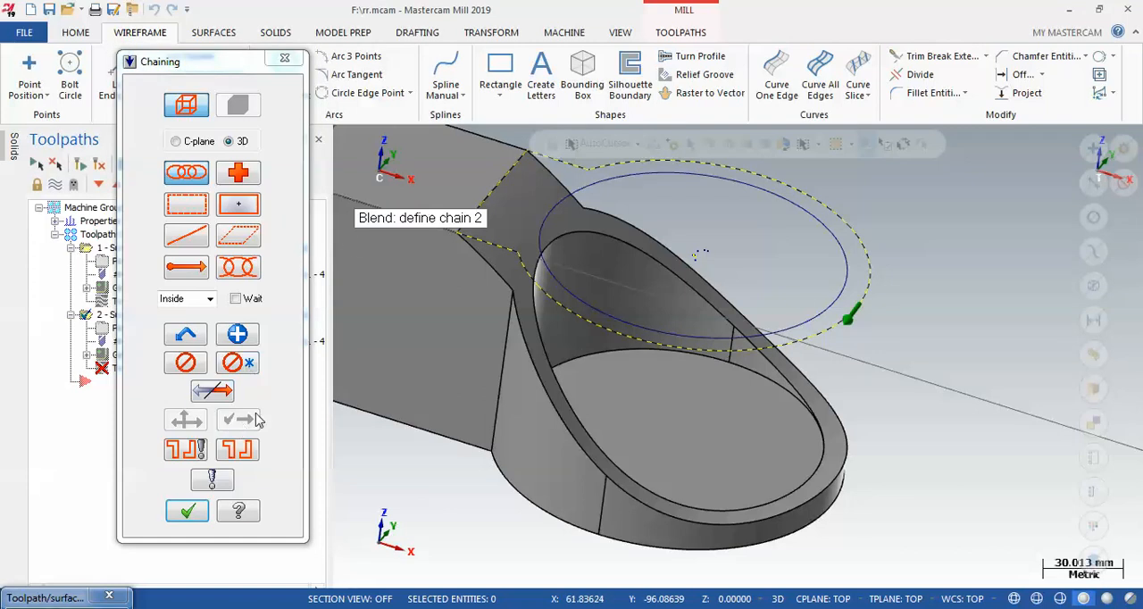
{"action": "left_click", "coordinate": [834, 308]}
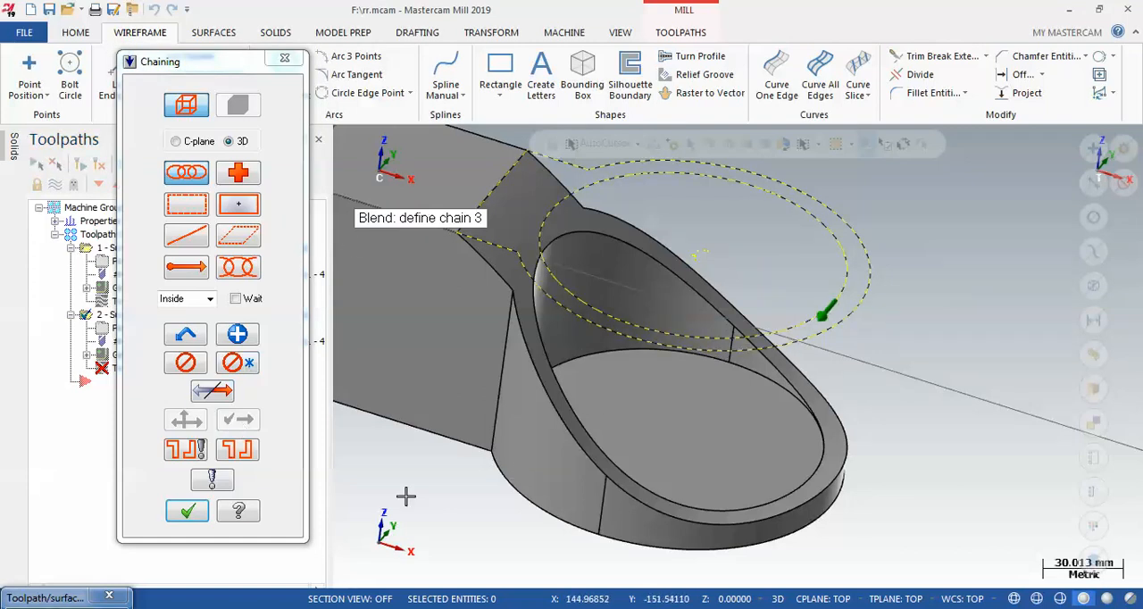
{"action": "left_click", "coordinate": [188, 510]}
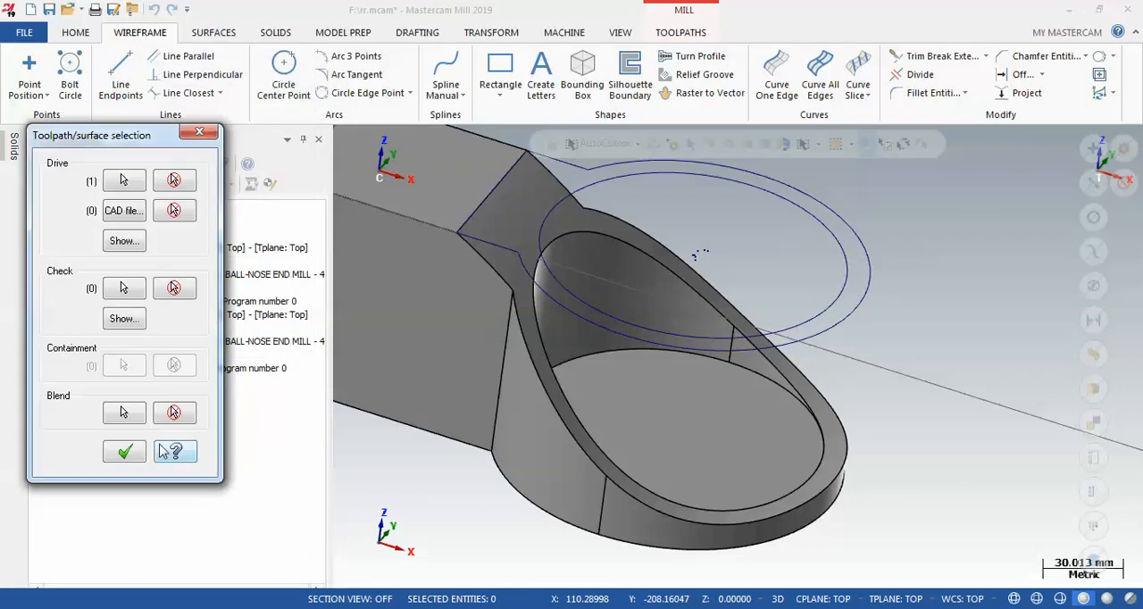
Generate the smaller cup's blend toolpath with the 4 mm ball-nose end mill and existing parameters, then inspect both cups' toolpaths
{"action": "left_click", "coordinate": [122, 453]}
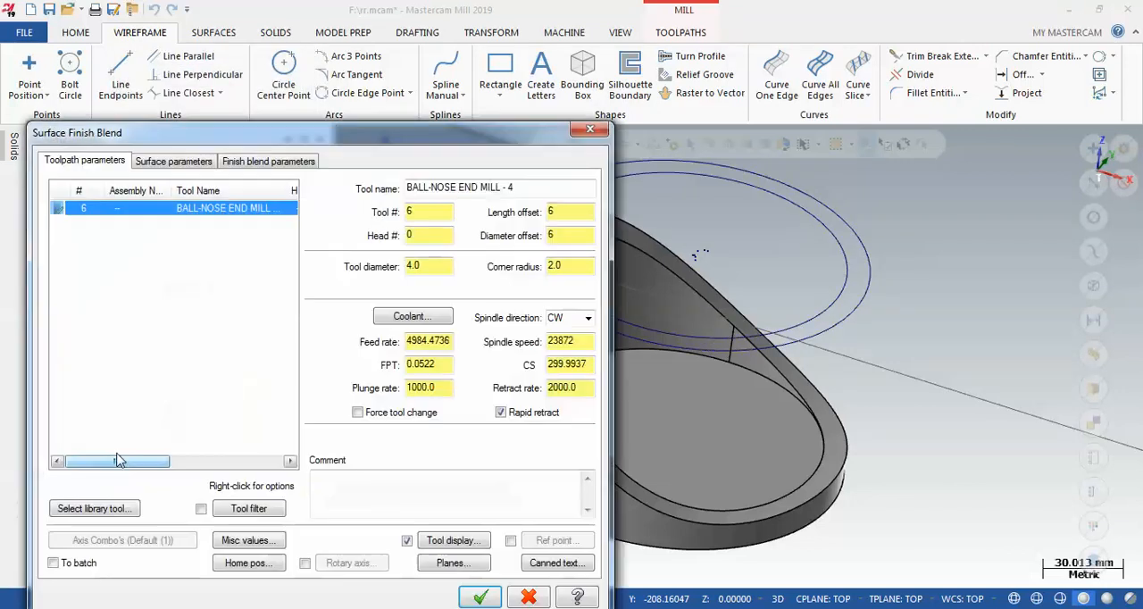
{"action": "left_click", "coordinate": [178, 164]}
{"action": "left_click", "coordinate": [232, 161]}
{"action": "left_click", "coordinate": [480, 596]}
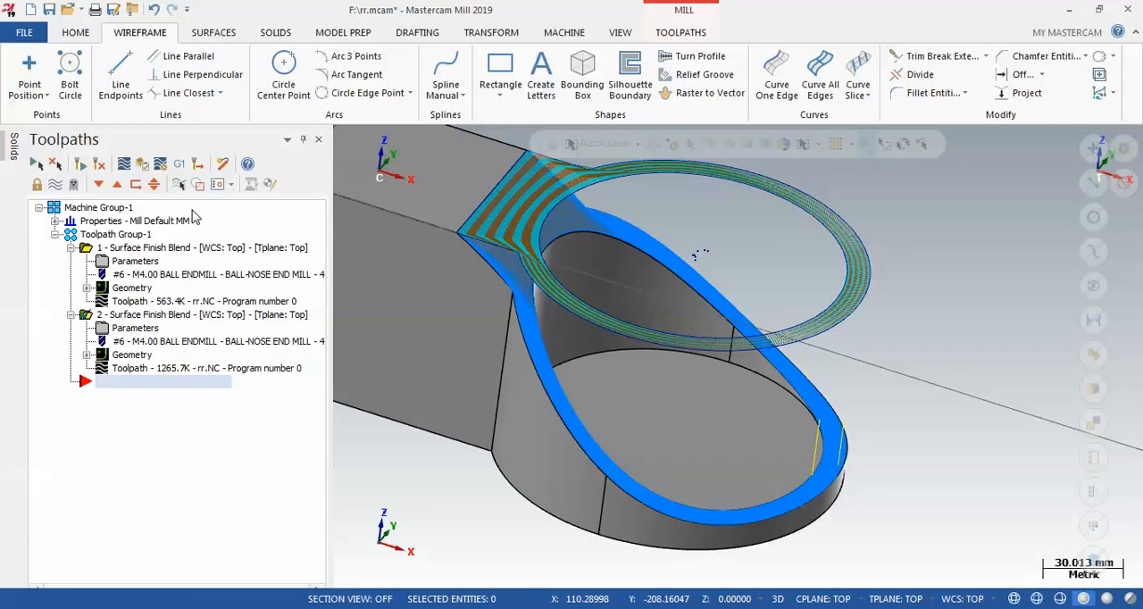
{"action": "middle_click_drag", "start_coordinate": [867, 416], "coordinate": [739, 451]}
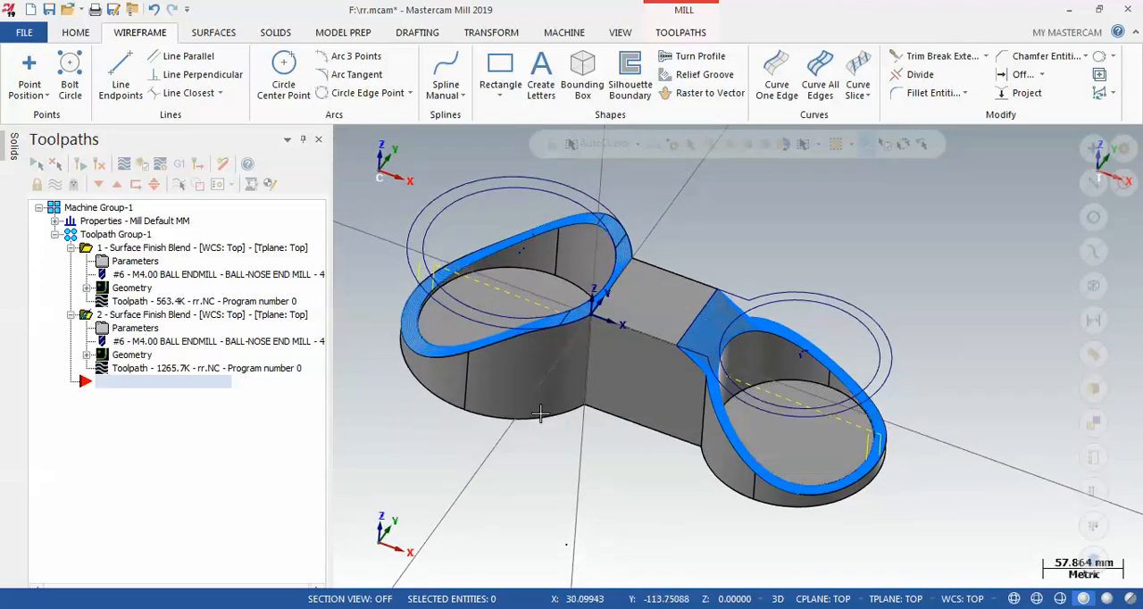
{"action": "scroll", "coordinate": [436, 301], "scroll_direction": "up", "scroll_amount": 2}
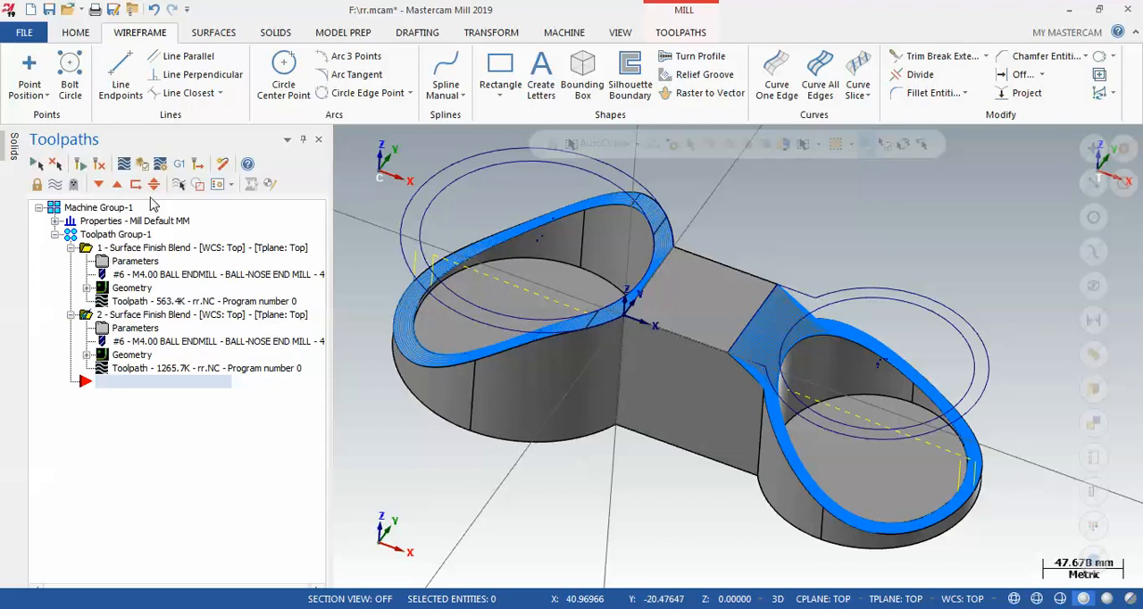
{"action": "right_click", "coordinate": [122, 237]}
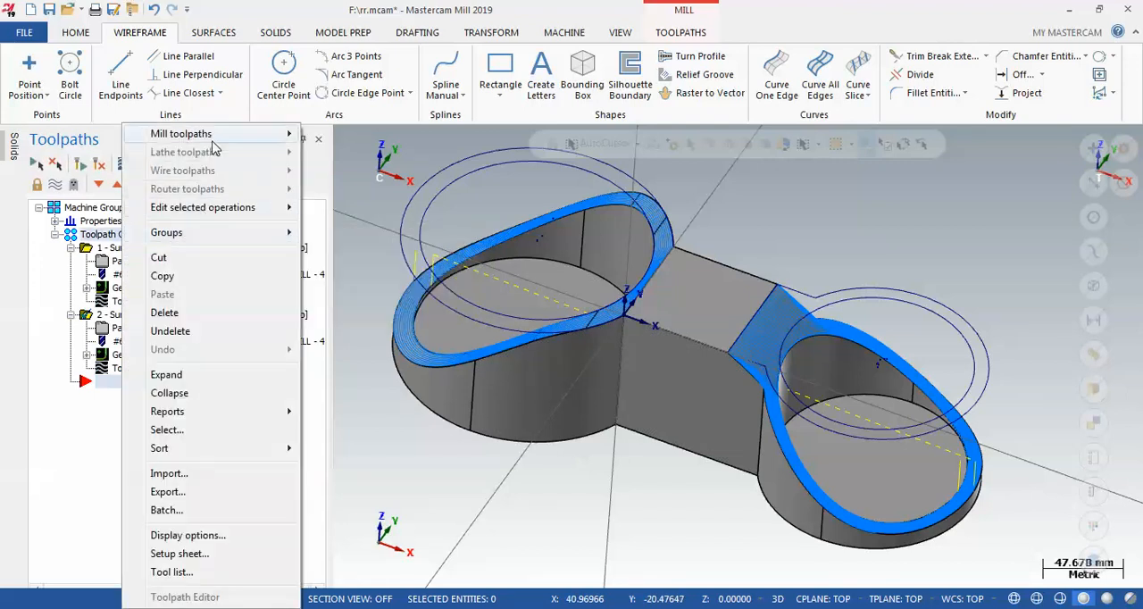
{"action": "mouse_move", "coordinate": [212, 135]}
{"action": "mouse_move", "coordinate": [357, 291]}
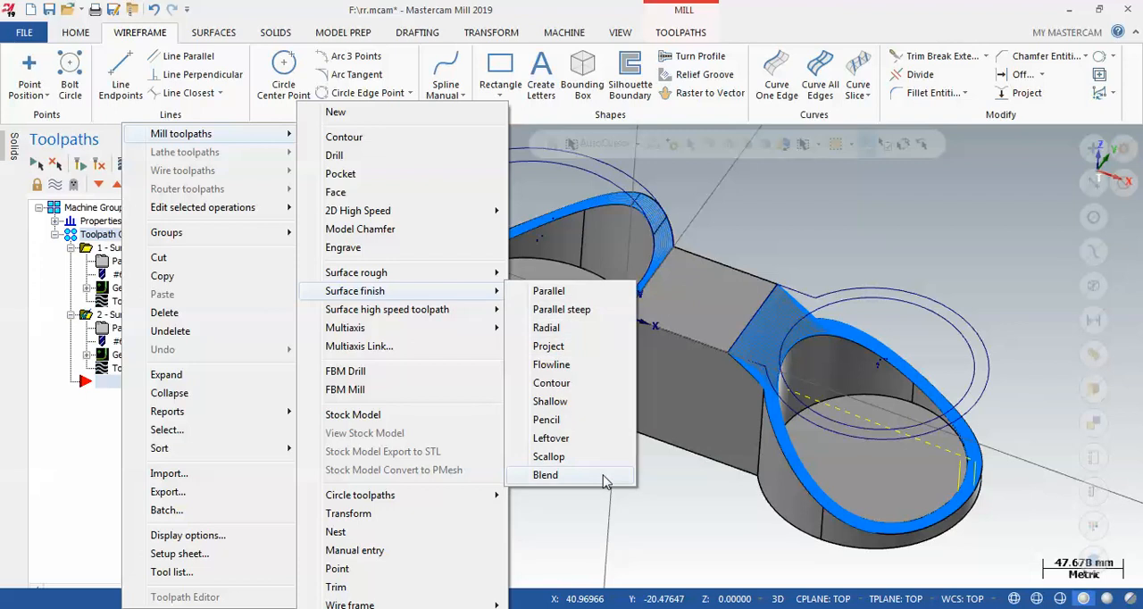
{"action": "right_click", "coordinate": [76, 247]}
{"action": "mouse_move", "coordinate": [156, 137]}
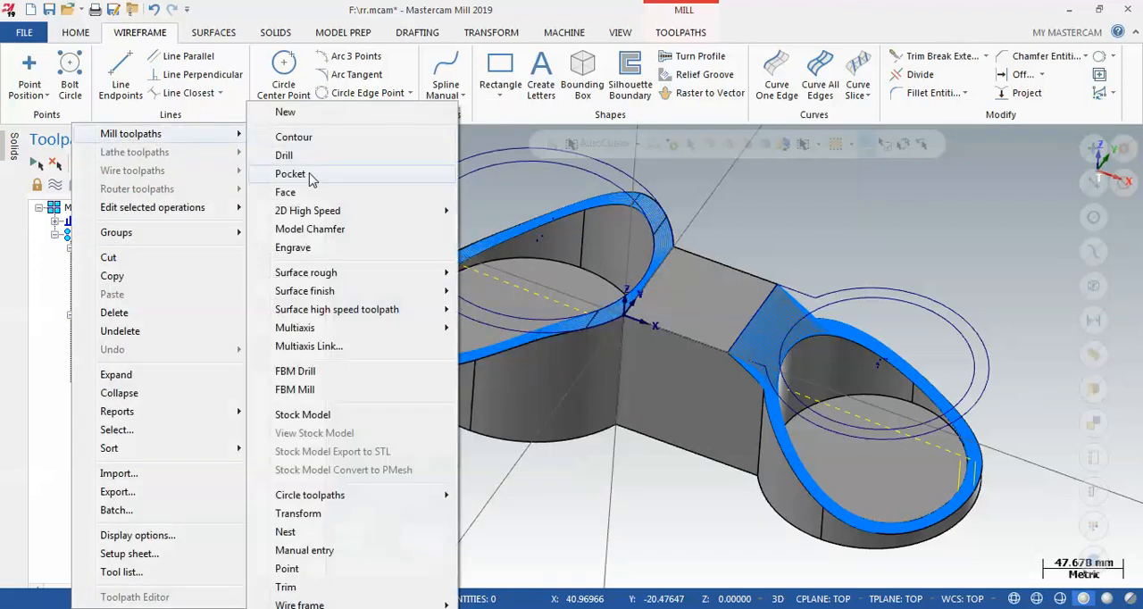
{"action": "mouse_move", "coordinate": [352, 291]}
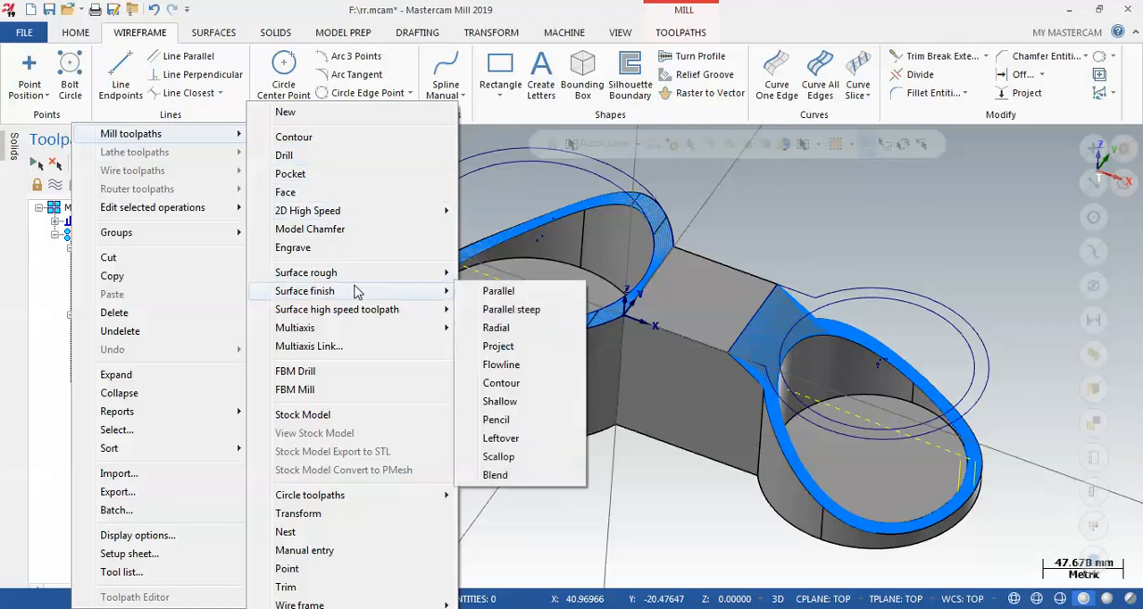